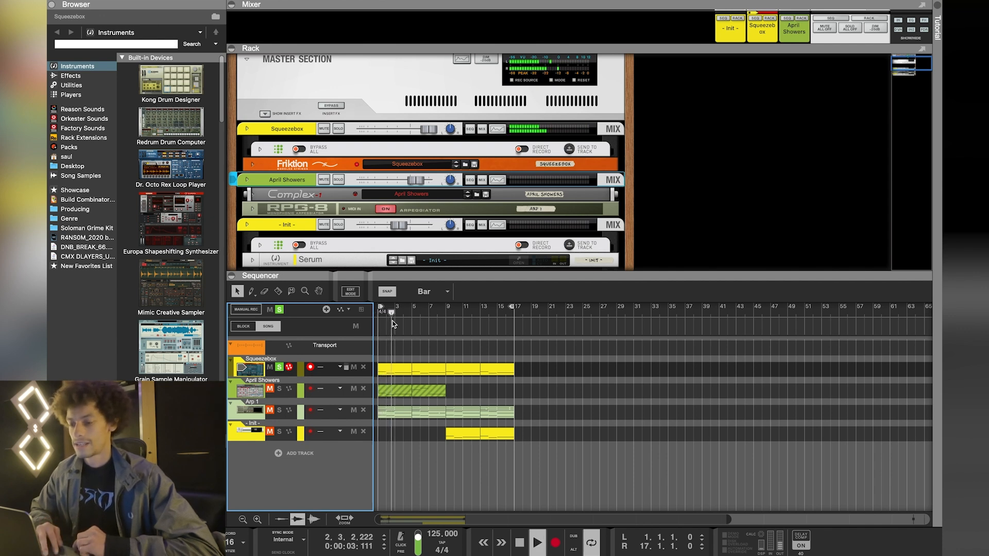
Unfold the Squeezebox Friktion device and gradually raise its Hi Damp frequency to 2.07 kHz during playback.
click(253, 165)
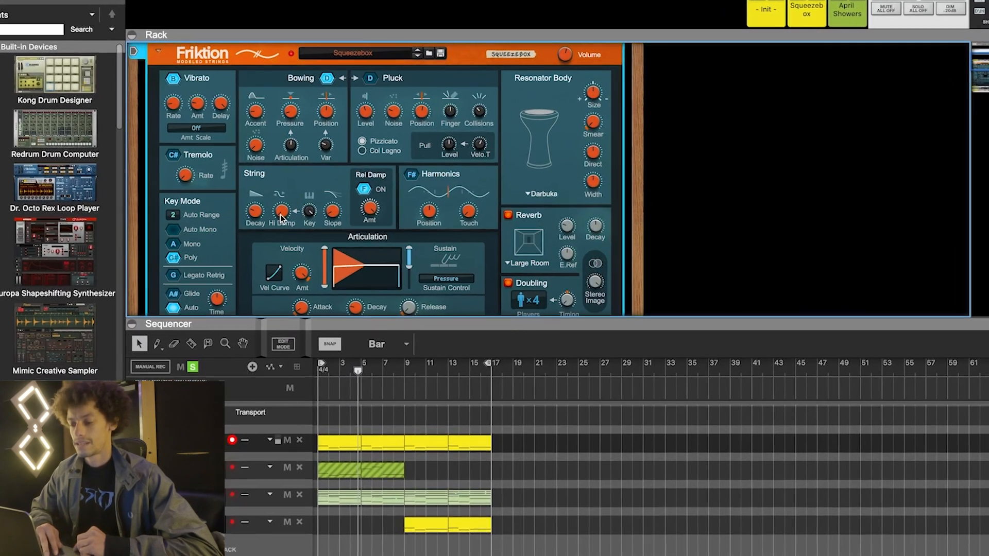
scroll(213, 238, up, 6)
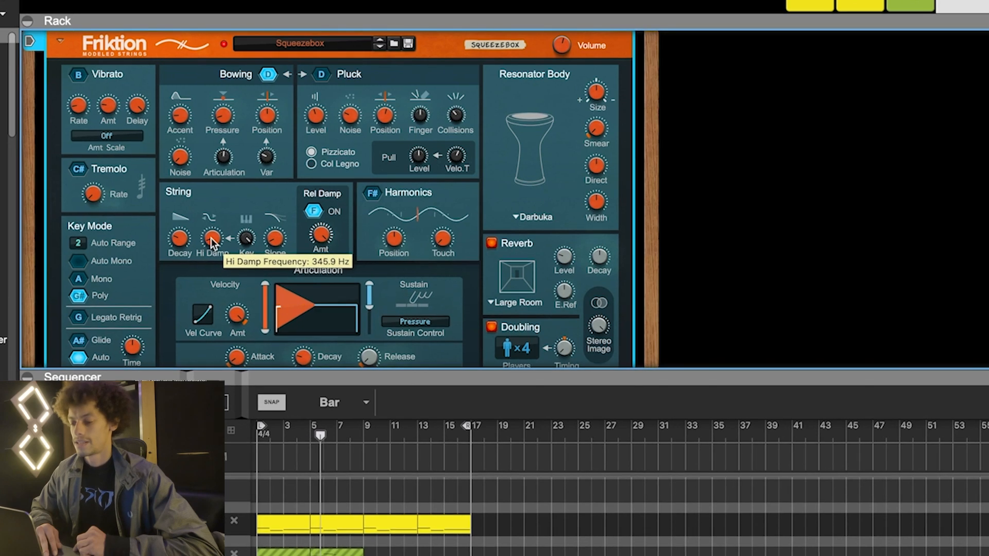
scroll(207, 237, up, 6)
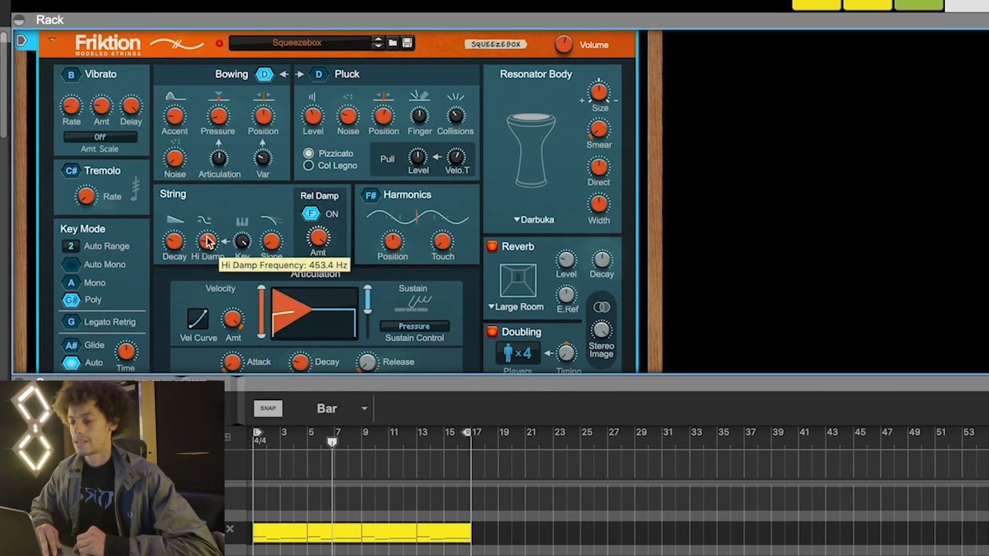
scroll(206, 243, up, 6)
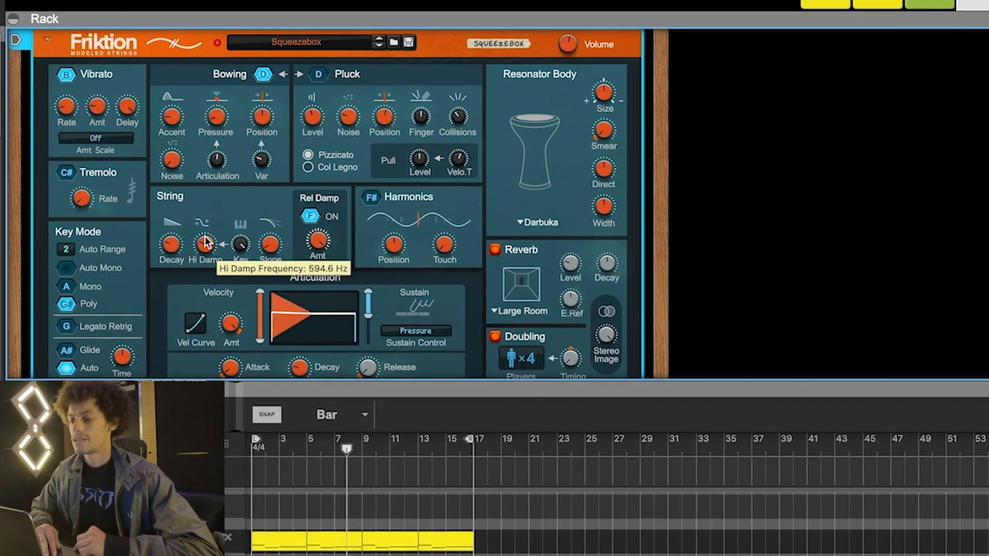
scroll(206, 241, up, 1)
scroll(210, 239, up, 2)
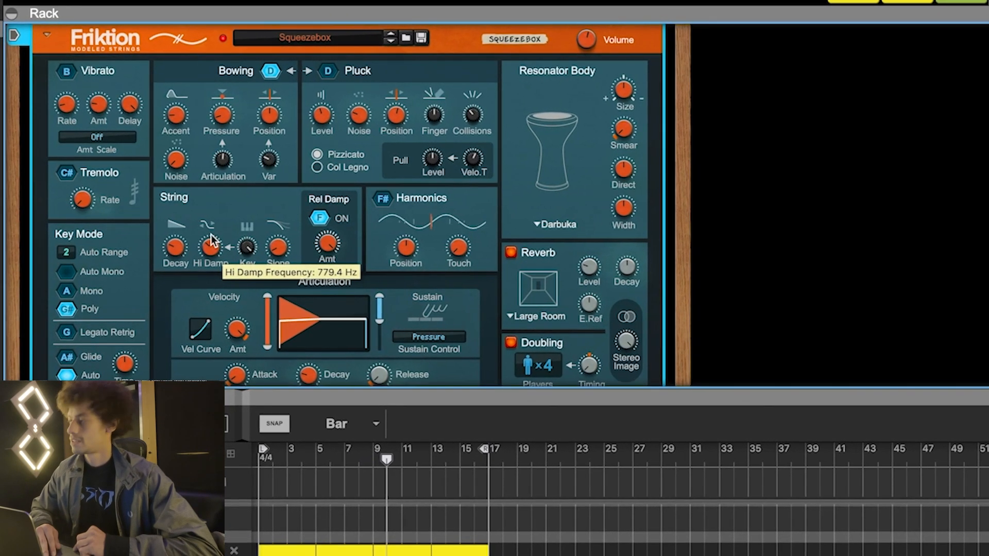
scroll(215, 233, up, 2)
scroll(214, 234, up, 4)
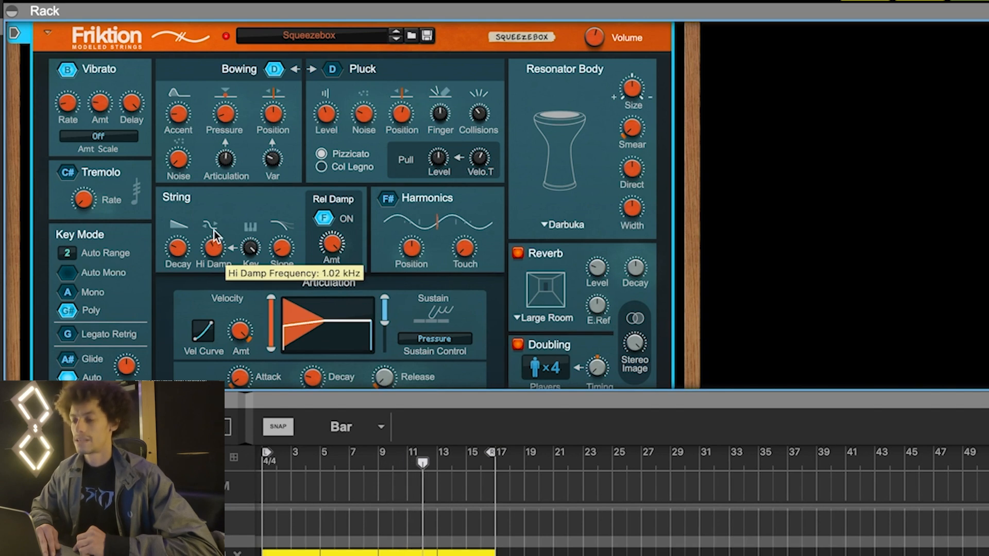
scroll(215, 233, up, 5)
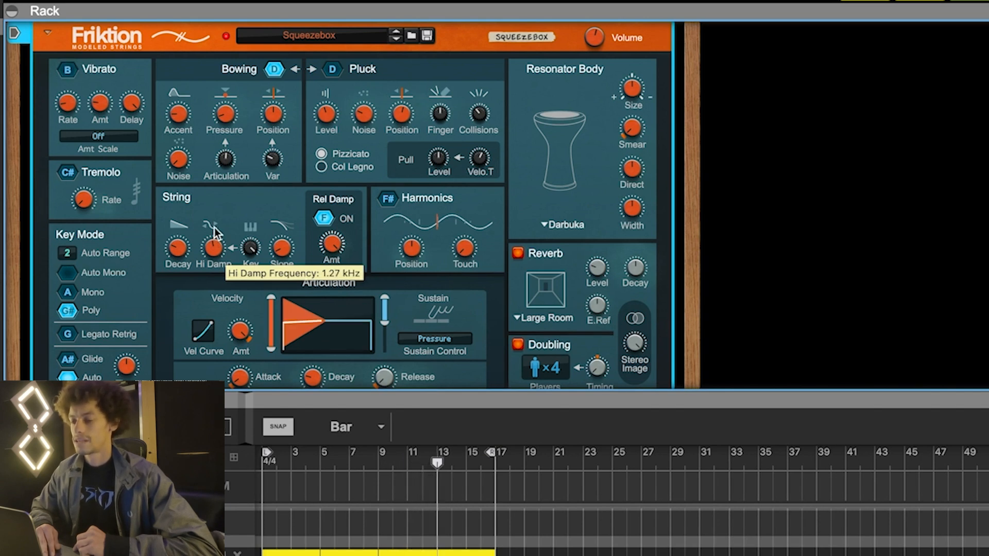
scroll(215, 224, up, 4)
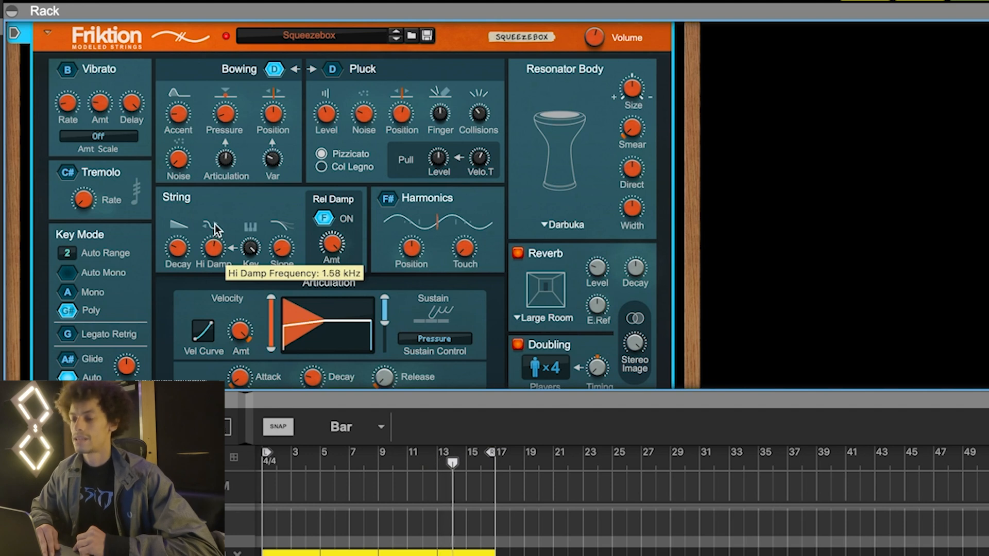
scroll(215, 220, up, 1)
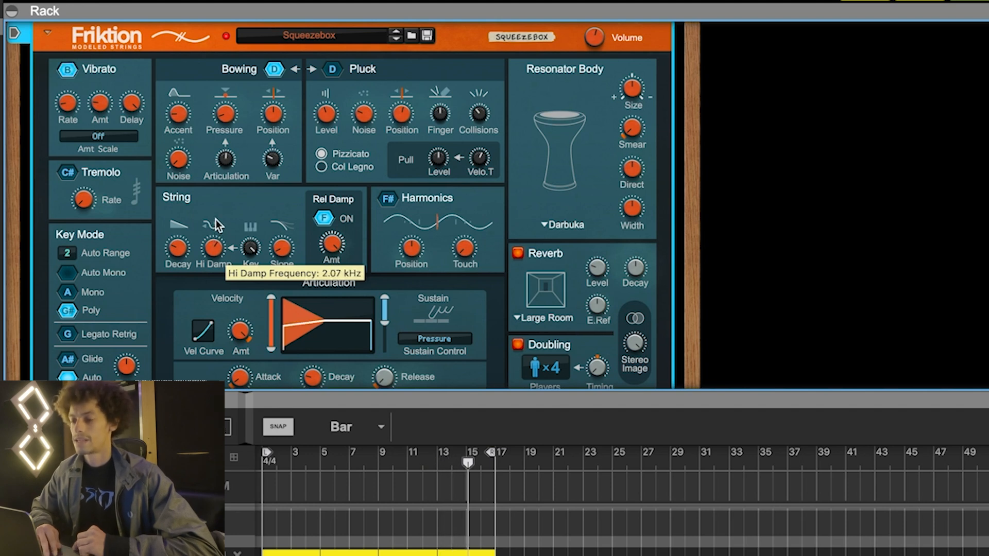
Audition the EMaj7 chord in the Chord Sequencer on the Squeezebox channel.
scroll(229, 112, down, 3)
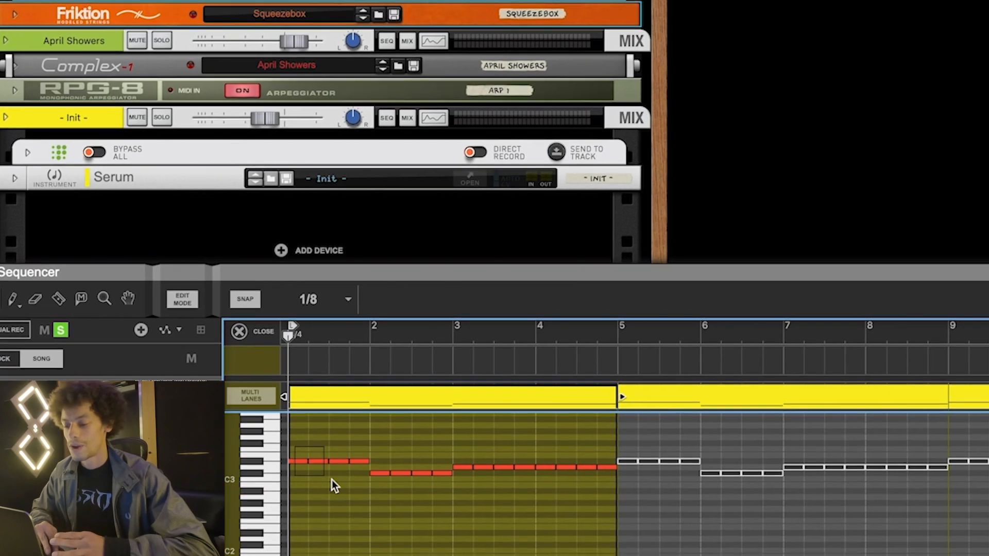
scroll(264, 393, up, 2)
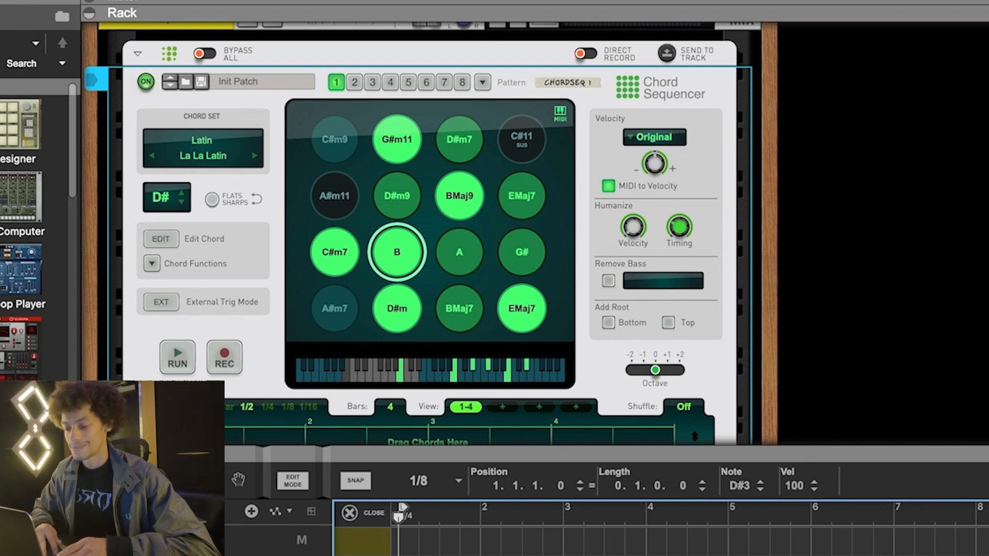
click(521, 309)
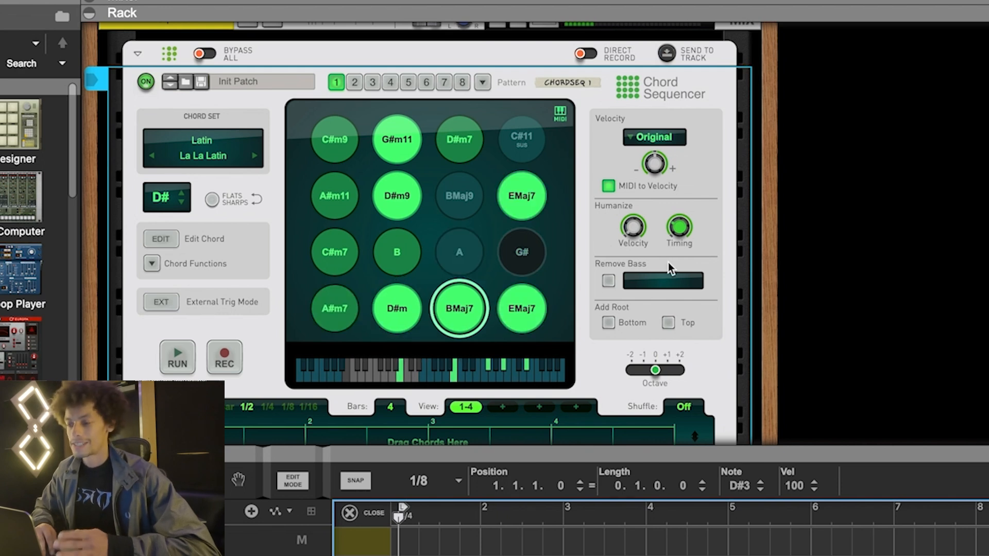
Set the Chord Sequencer's Humanize velocity to 23, adjust its Humanize timing and play the result.
click(681, 233)
mouse_move(685, 230)
mouse_down()
mouse_move(689, 212)
mouse_move(683, 233)
mouse_up()
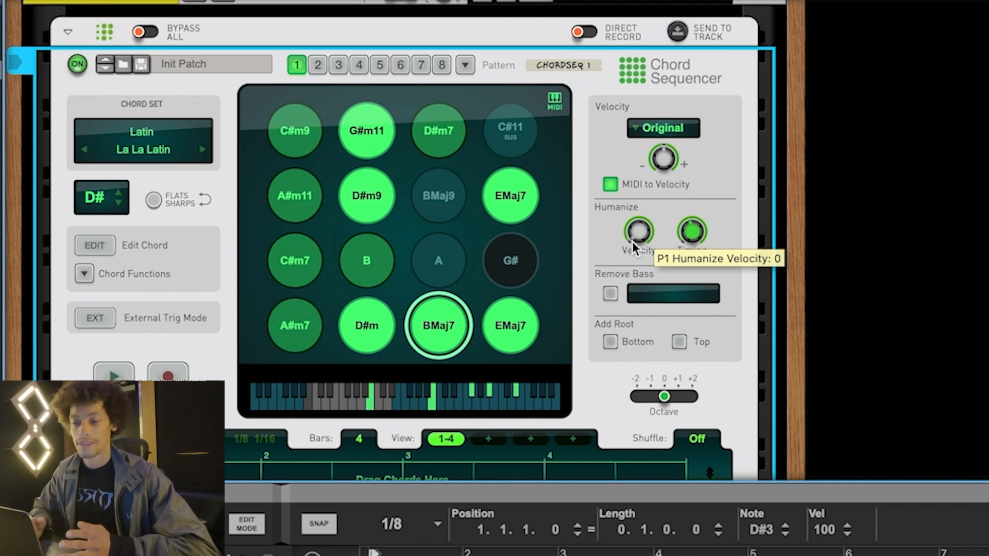
mouse_move(632, 241)
mouse_down()
mouse_move(689, 233)
mouse_move(640, 219)
mouse_move(637, 237)
mouse_up()
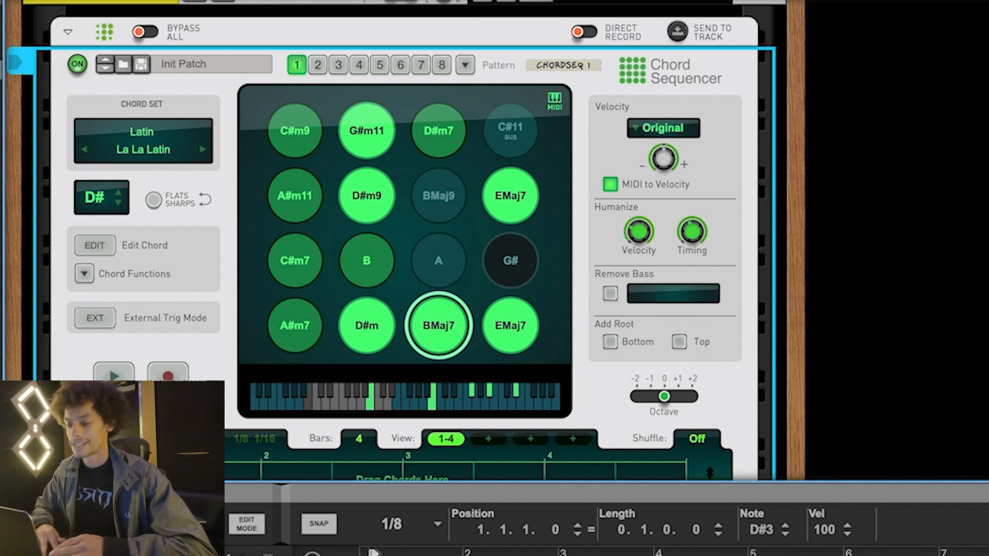
mouse_move(695, 239)
drag(695, 238, 665, 222)
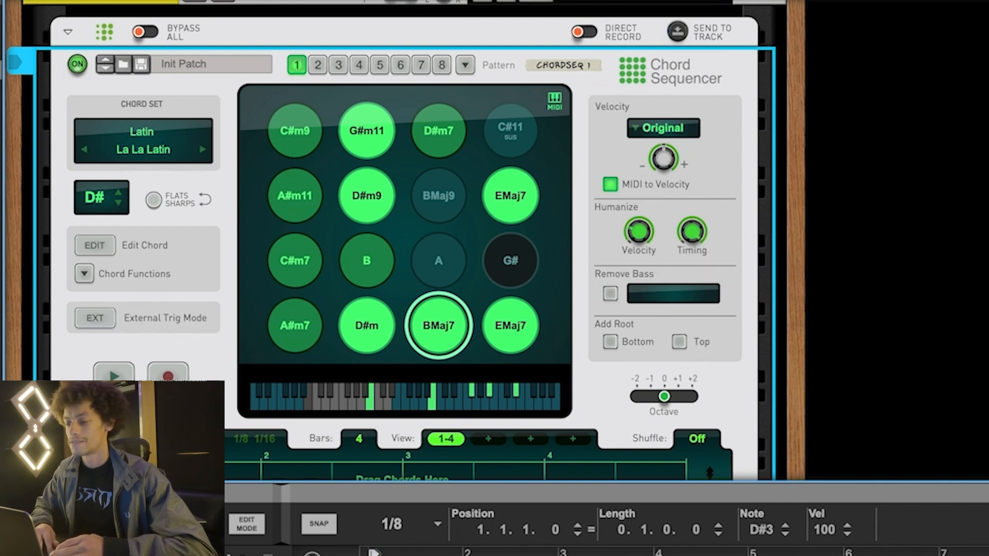
key(space)
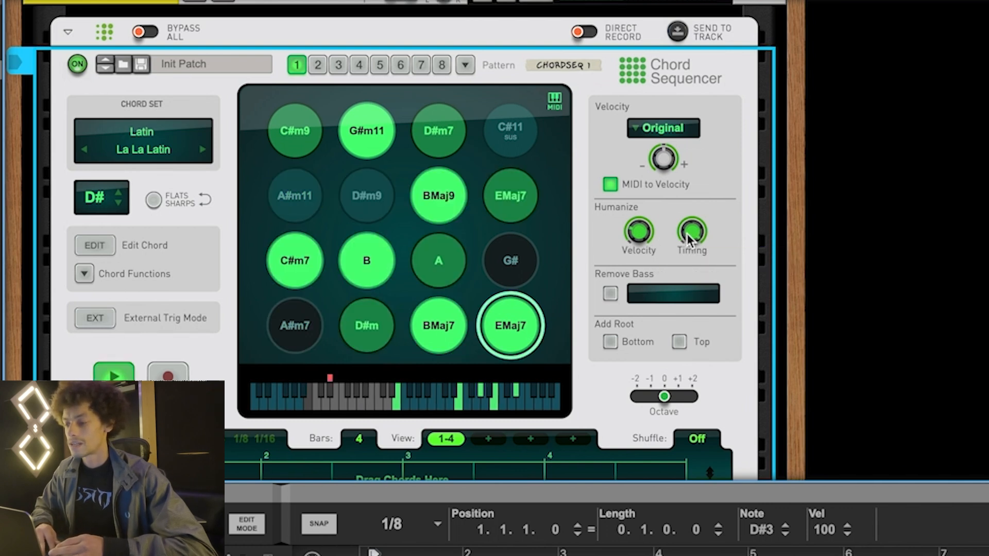
Fold the Chord Sequencer, unfold Friktion and vary its Hi Damp frequency during playback.
scroll(333, 264, up, 3)
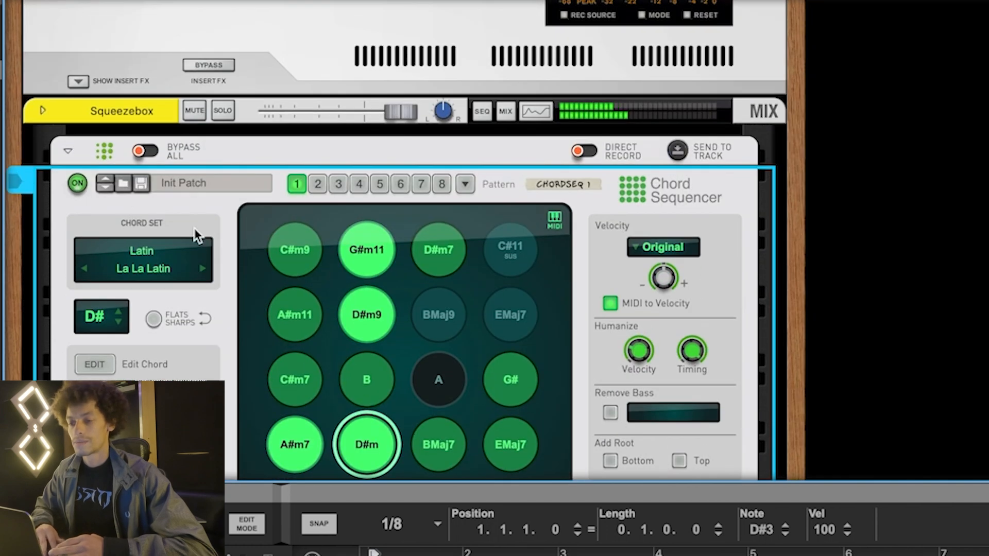
click(67, 151)
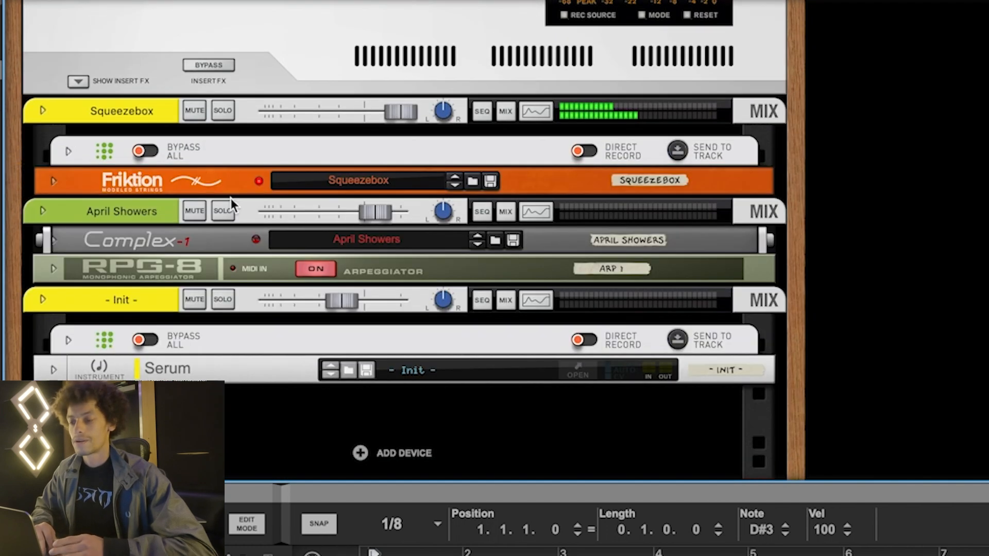
click(55, 177)
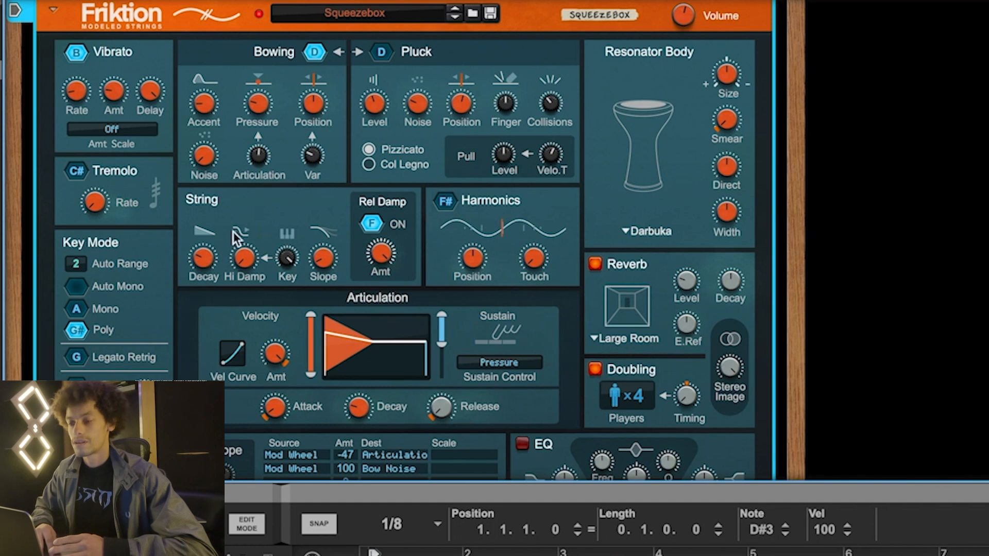
scroll(243, 255, up, 3)
scroll(243, 256, up, 5)
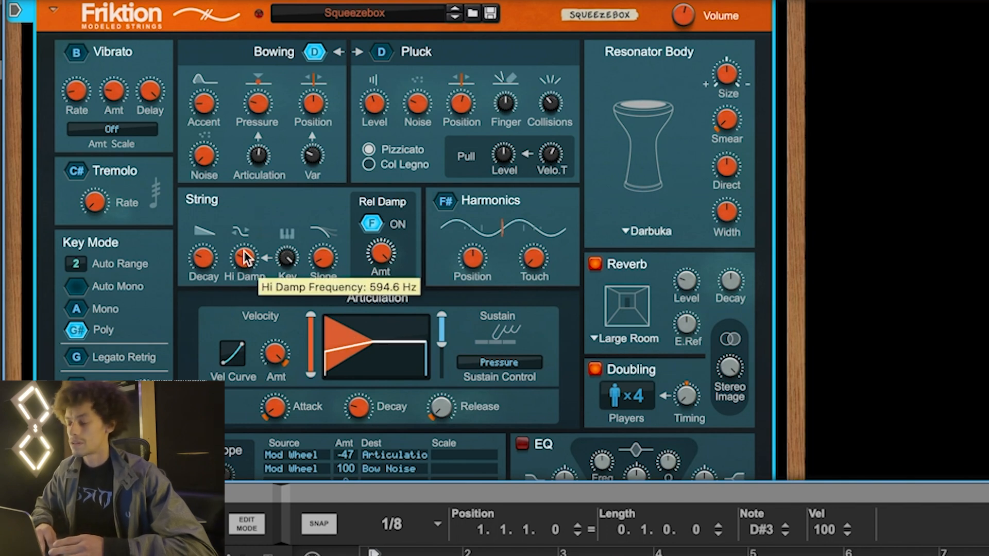
scroll(244, 256, up, 5)
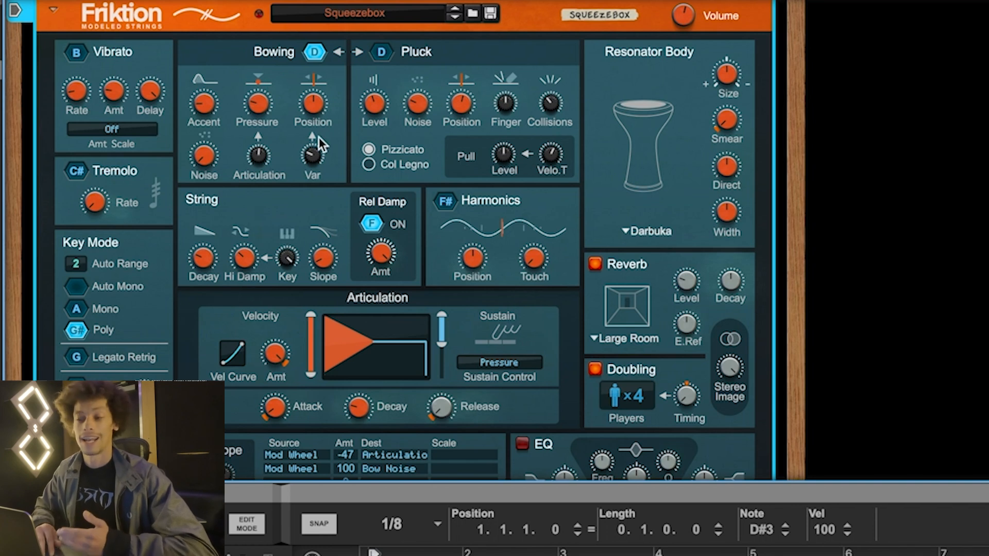
Switch Friktion from Bowing to Pluck and unfold the Chord Sequencer above it.
click(379, 54)
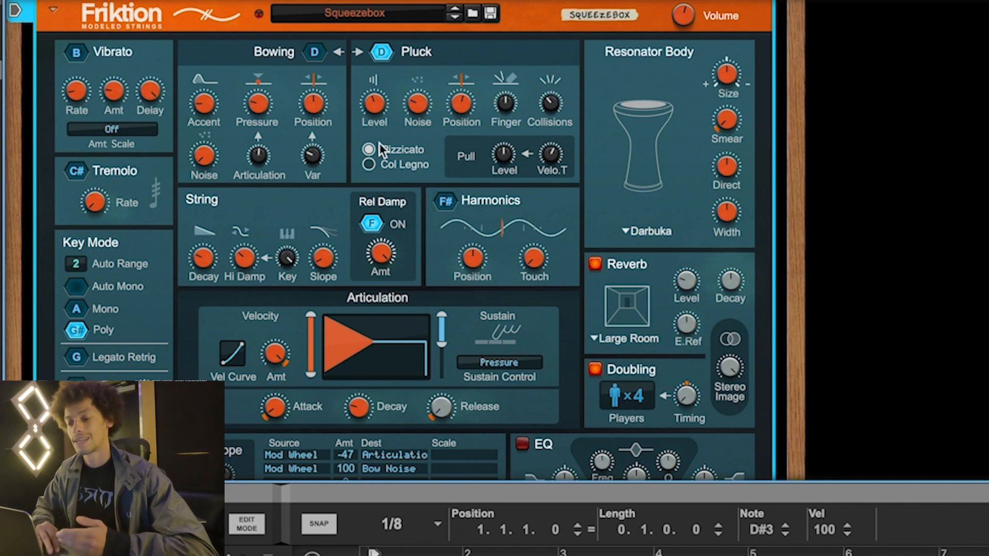
scroll(240, 216, up, 5)
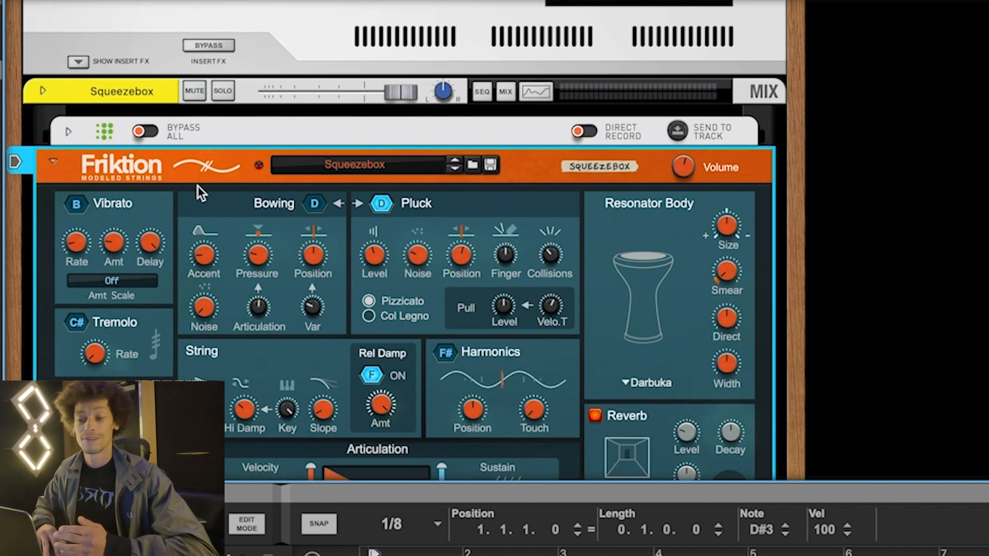
click(68, 132)
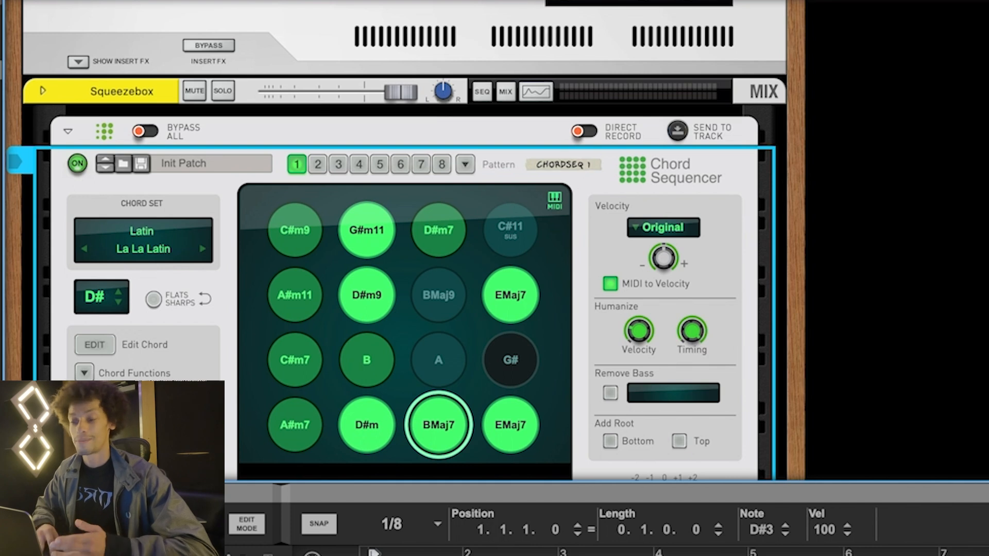
Set Friktion's Hi Damp frequency to 738.4 Hz and play the plucked sound.
scroll(414, 386, down, 12)
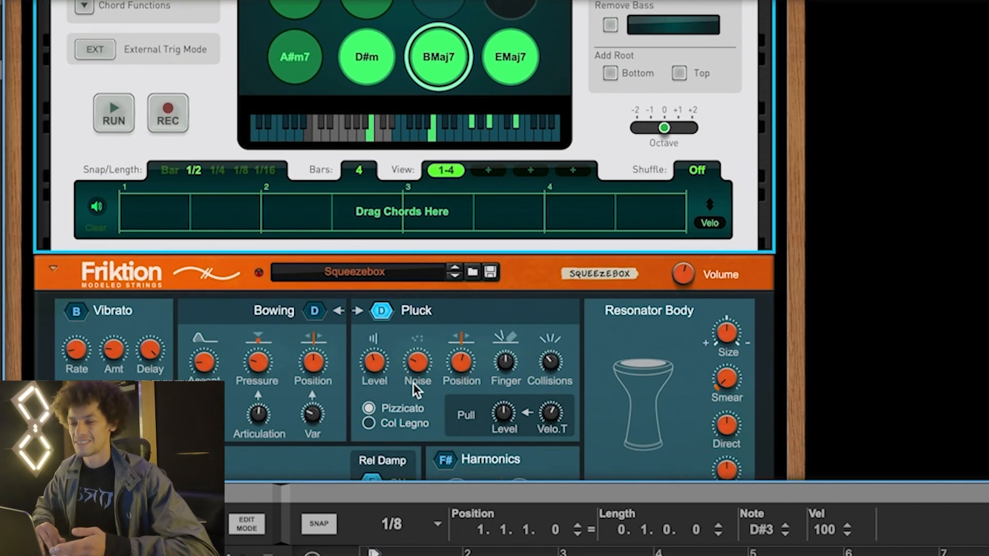
scroll(413, 383, down, 6)
mouse_move(236, 348)
mouse_down()
mouse_move(242, 358)
mouse_move(244, 343)
mouse_up()
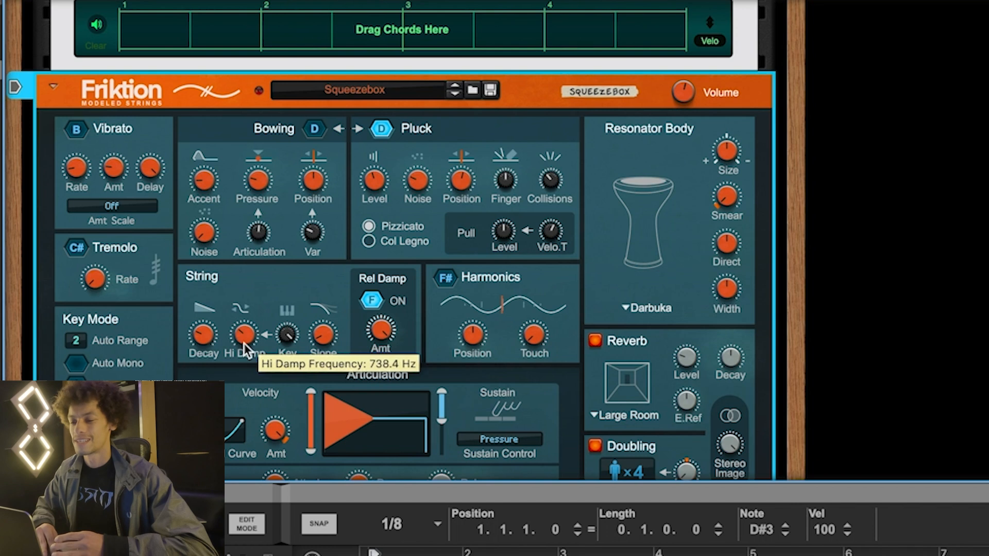
key(space)
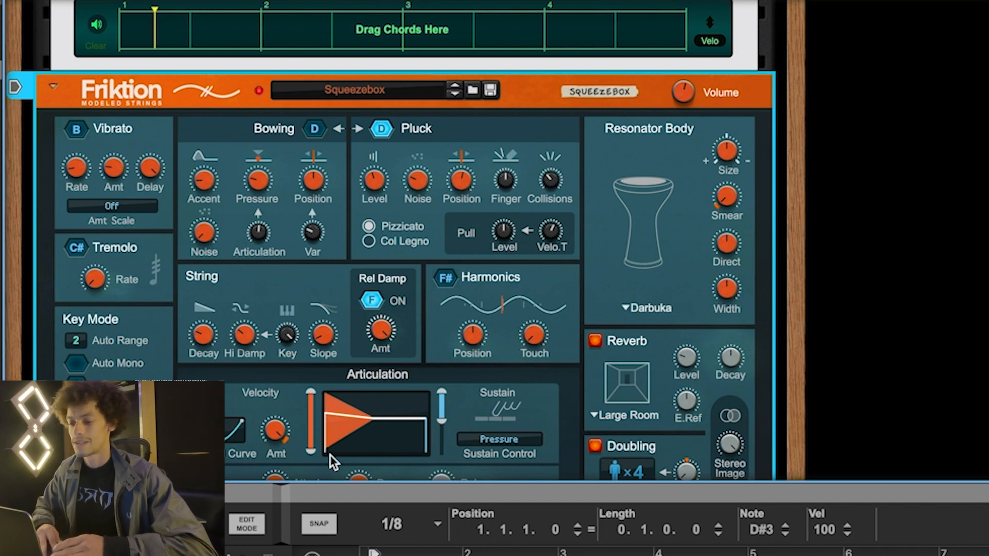
mouse_move(252, 349)
mouse_down()
mouse_move(253, 325)
mouse_move(253, 349)
mouse_up()
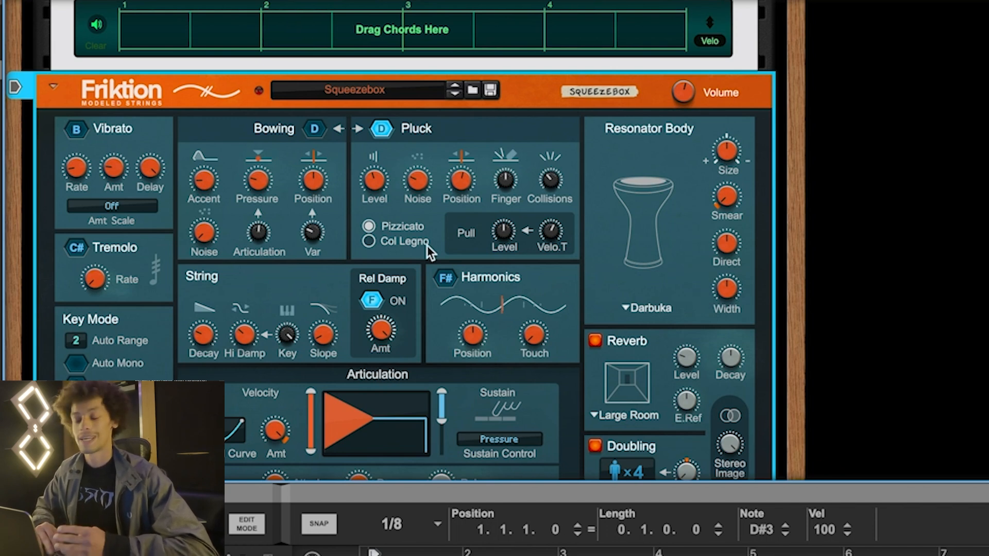
Check the Chord Sequencer's Humanize velocity and Friktion's bow variation and pluck noise settings.
scroll(427, 246, up, 7)
scroll(427, 249, up, 3)
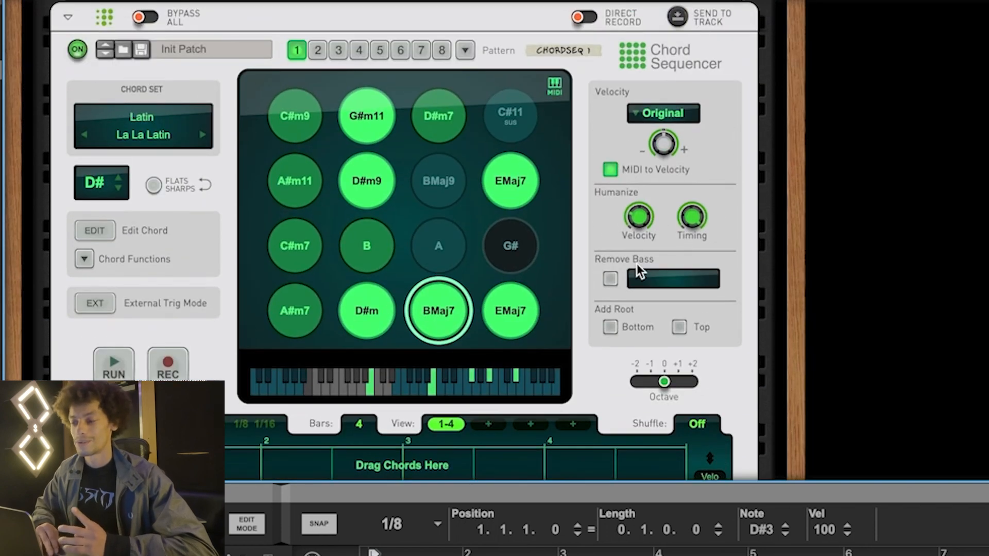
click(649, 220)
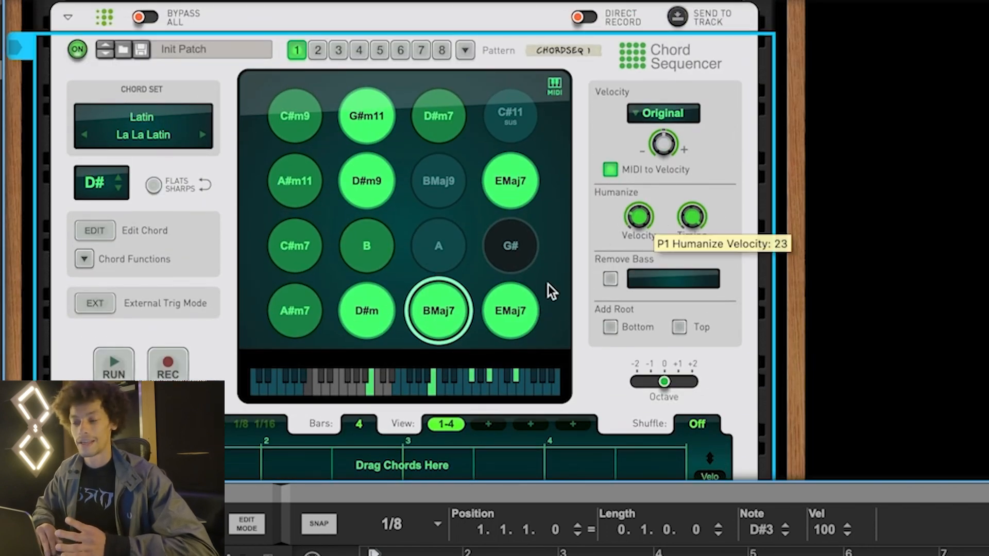
scroll(548, 285, down, 15)
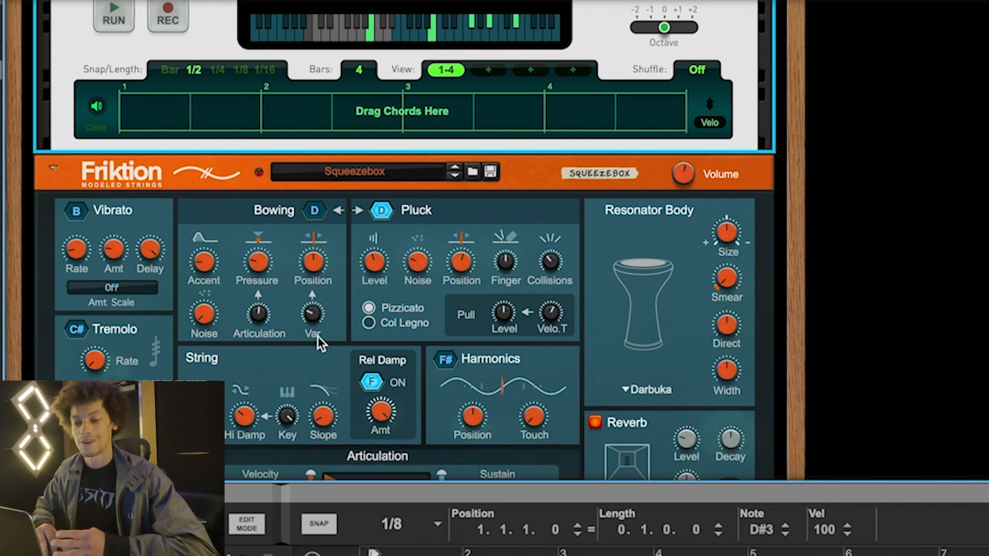
click(311, 315)
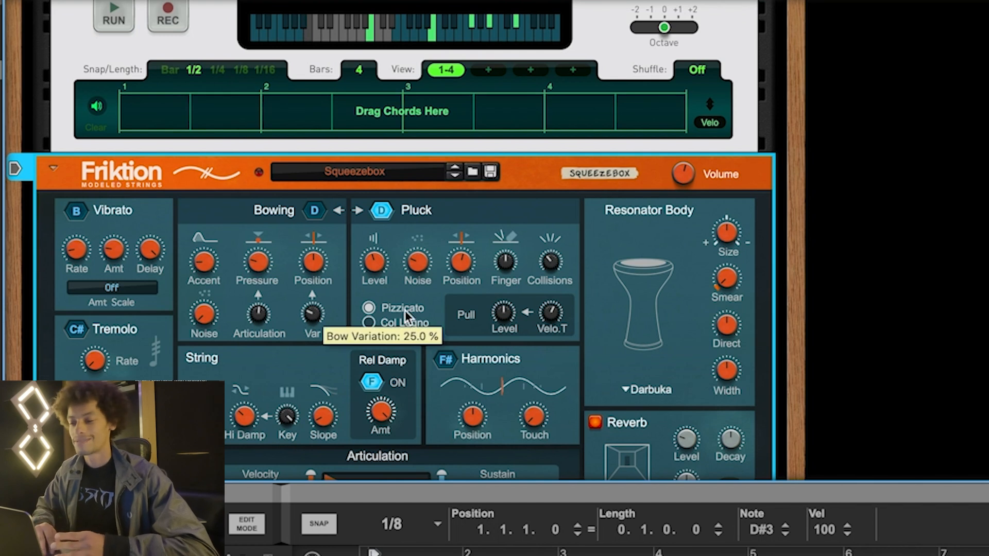
mouse_move(423, 281)
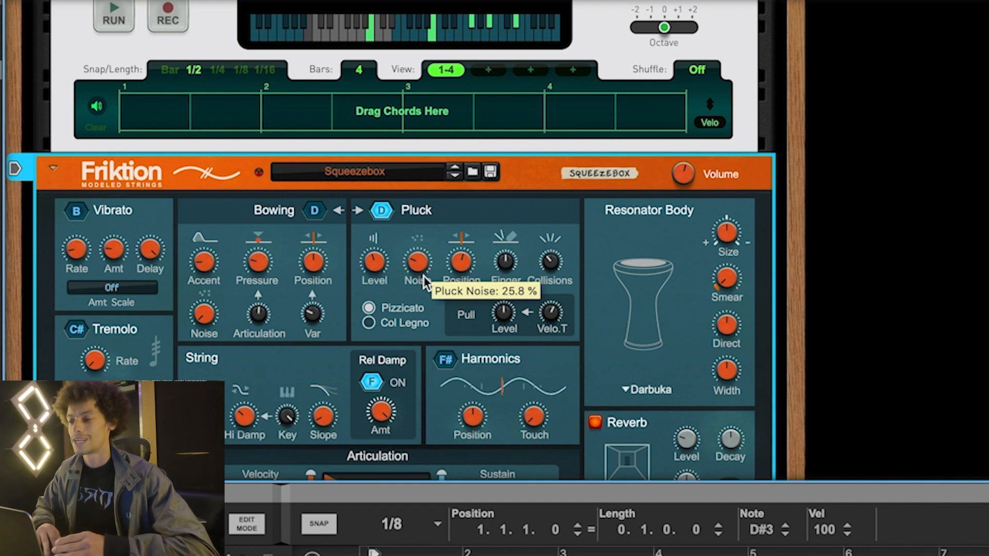
Go back to the song arrangement and deselect the first Squeezebox clip.
scroll(458, 291, up, 3)
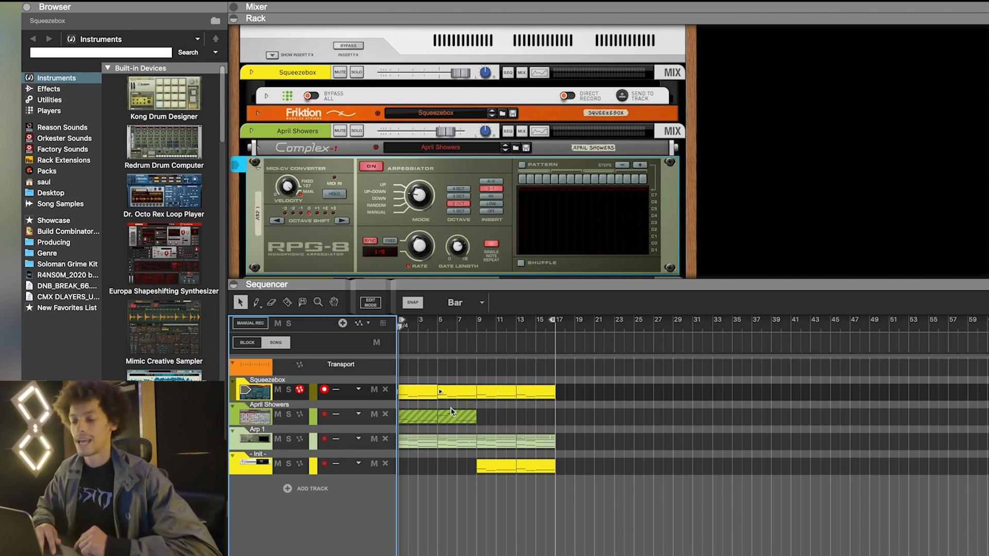
click(412, 378)
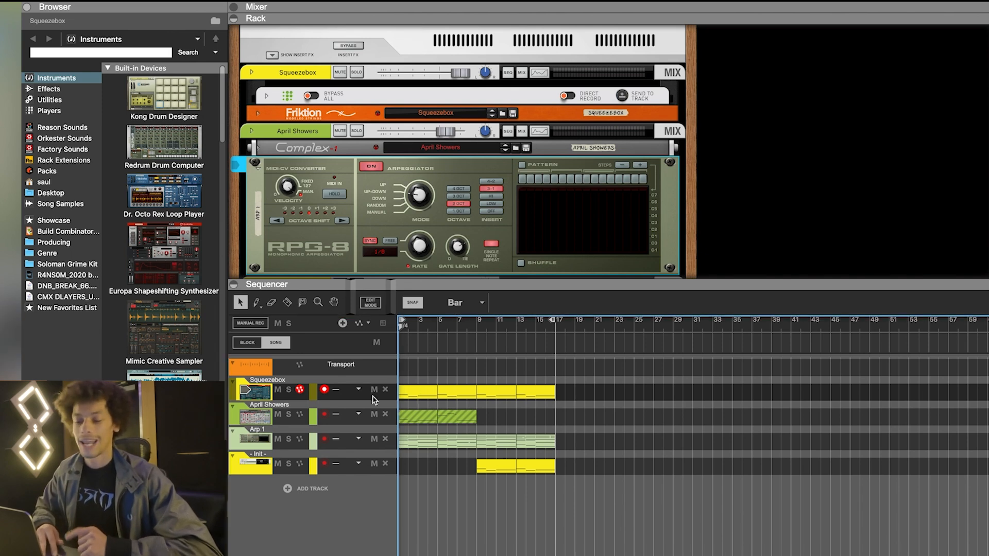
Send the Chord Sequencer's chords to the Squeezebox track, join the clips into one 16-bar clip and play it.
click(419, 392)
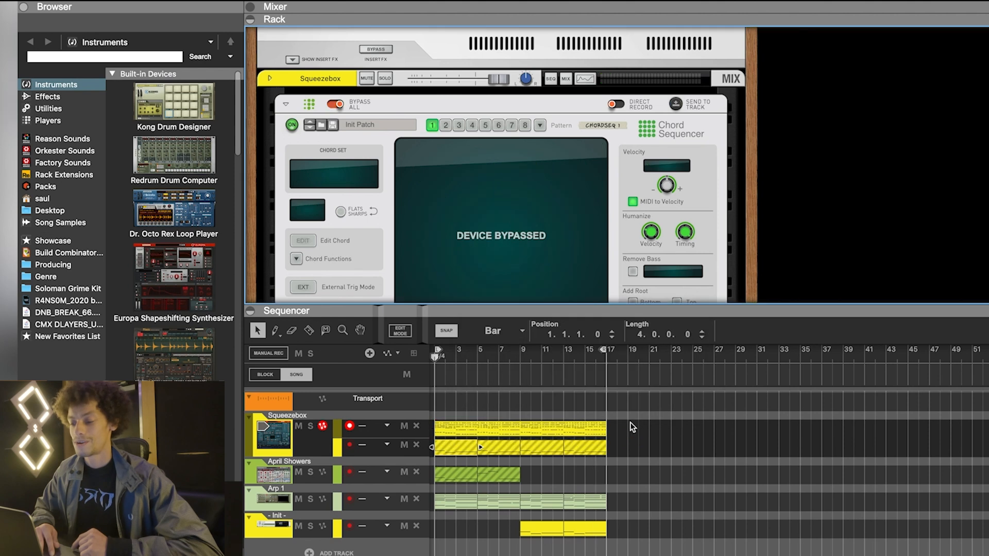
click(441, 428)
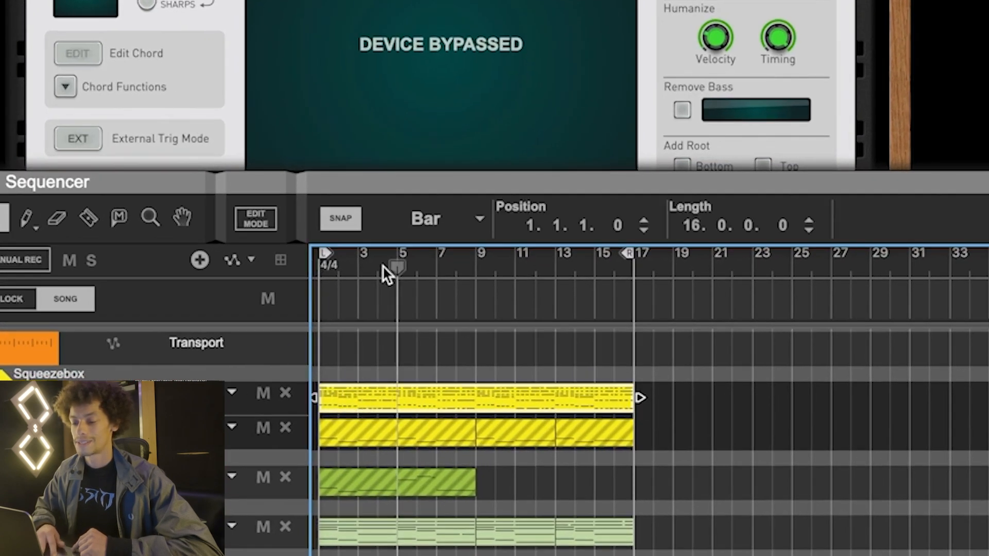
click(92, 260)
key(space)
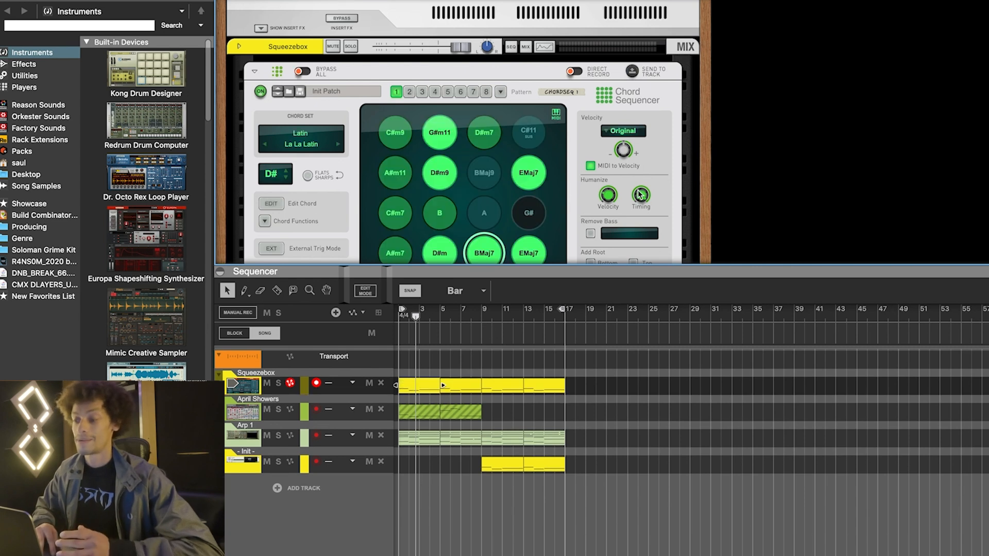
Send the chords with humanized velocity and timing to the Squeezebox track, play it soloed and fold the Chord Sequencer.
click(641, 195)
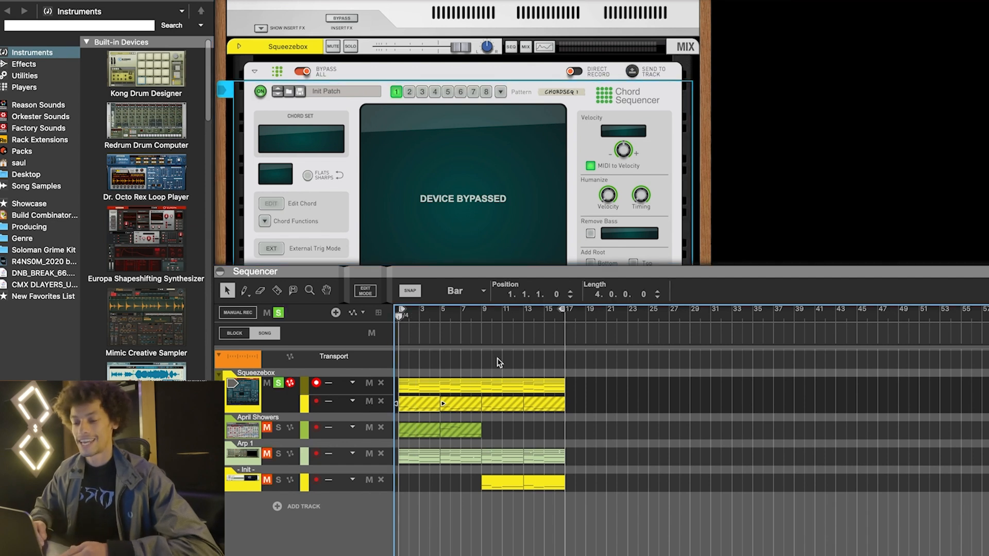
key(space)
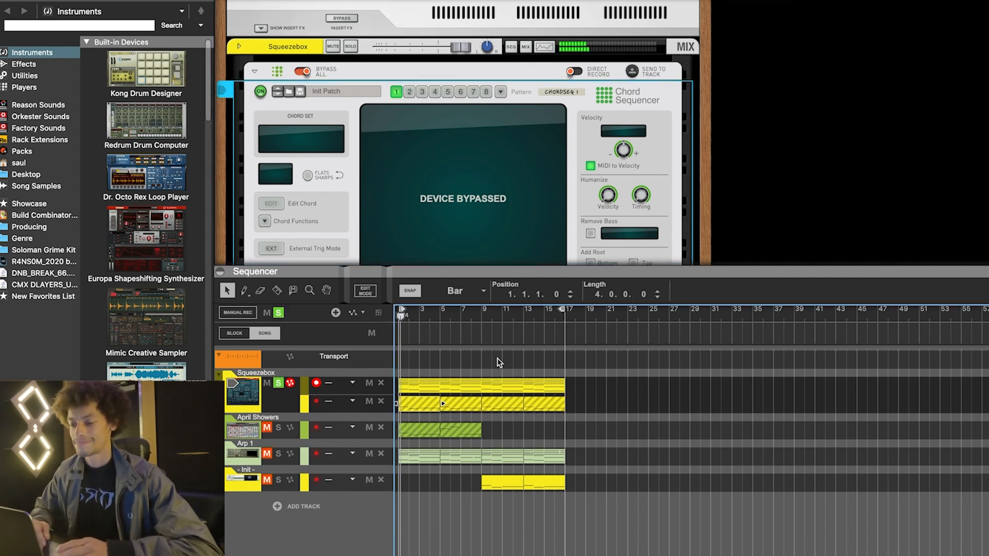
click(255, 71)
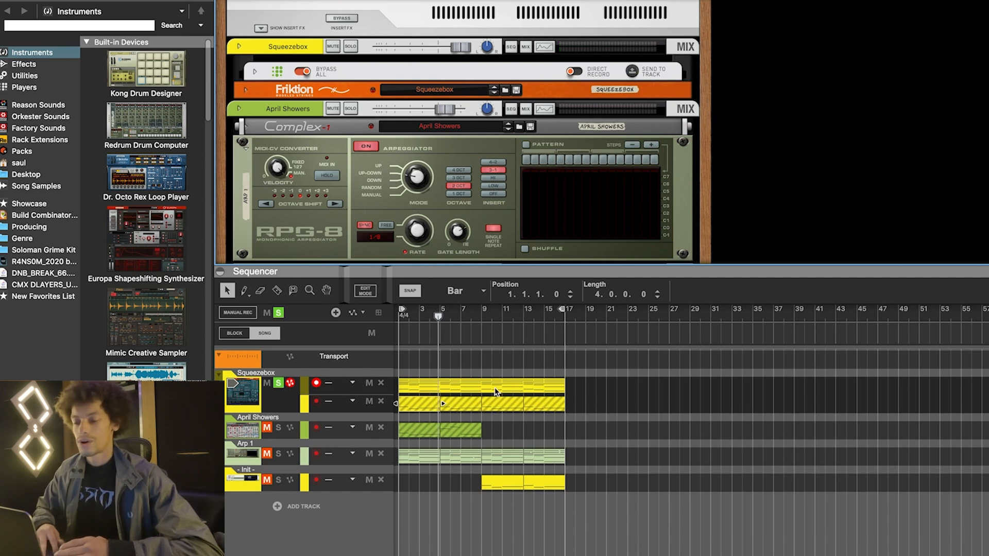
Solo the April Showers and Arp 1 tracks, unfold Complex-1 and adjust its filter frequency while the part plays.
click(278, 314)
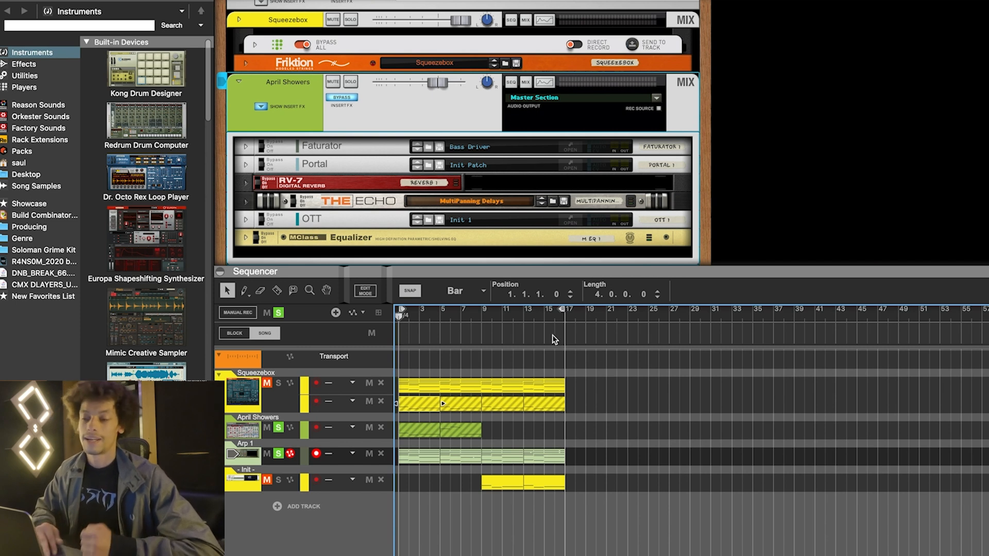
click(240, 83)
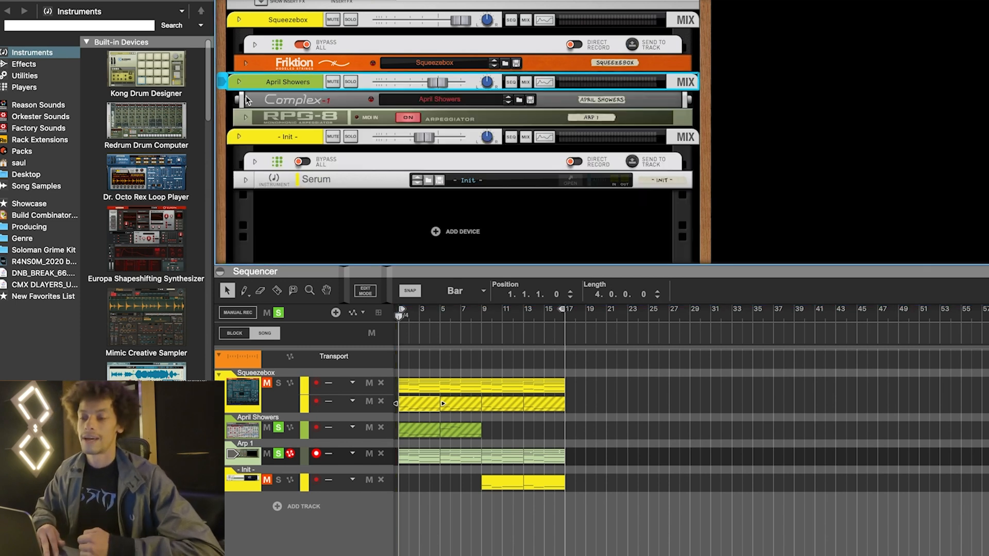
click(244, 100)
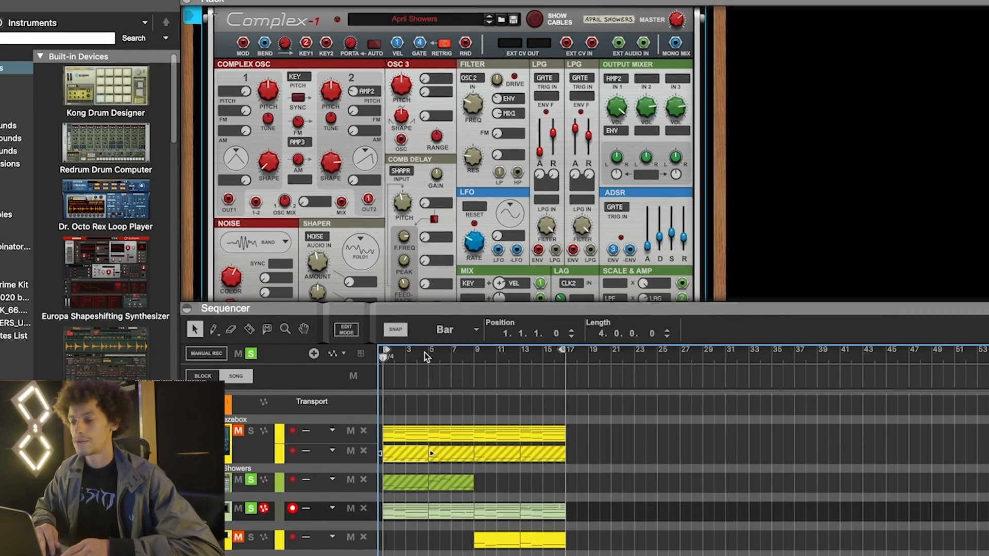
key(space)
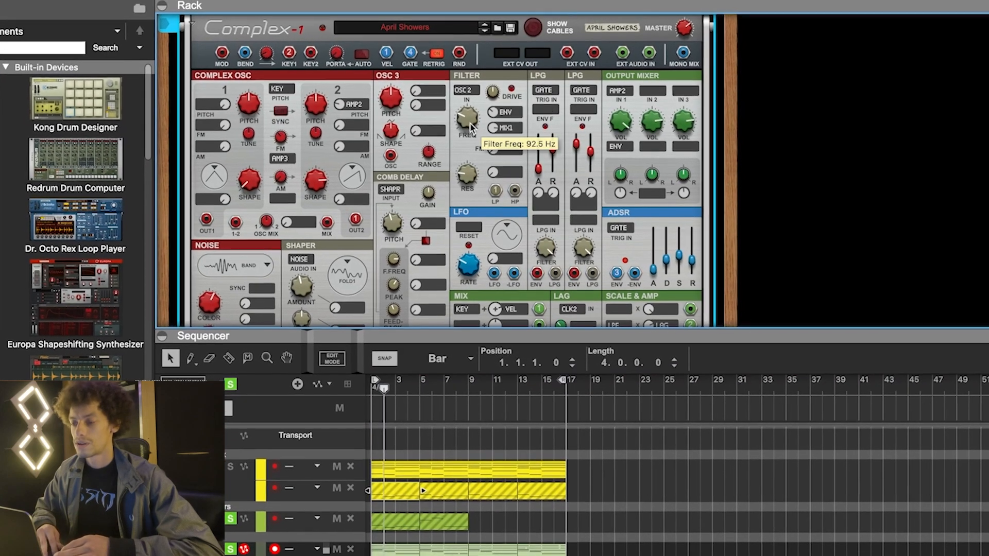
mouse_move(471, 122)
mouse_down()
mouse_move(463, 154)
mouse_move(462, 131)
mouse_up()
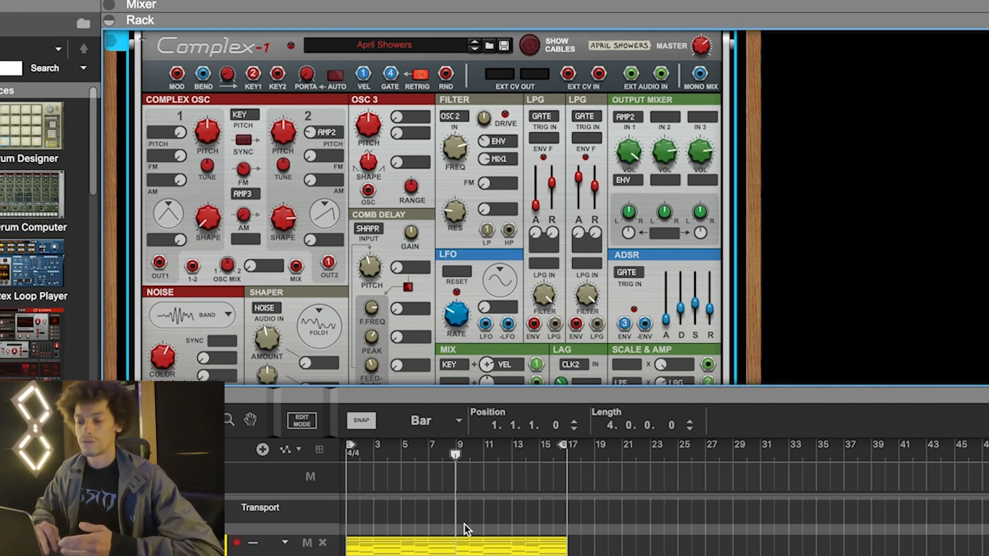
Unfold the April Showers mix channel with its insert effects, raise its level to 4.64 dB and play from the start.
scroll(232, 332, up, 3)
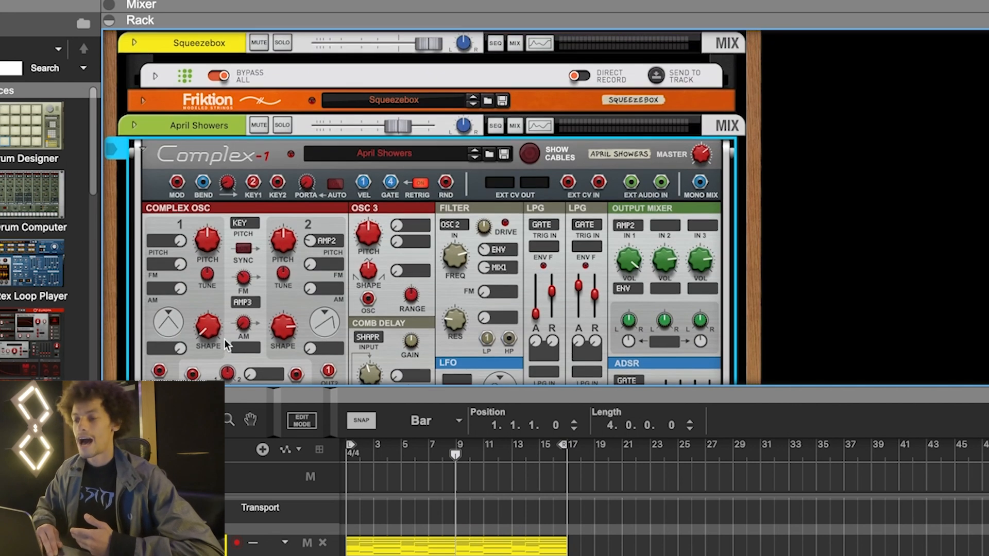
click(145, 148)
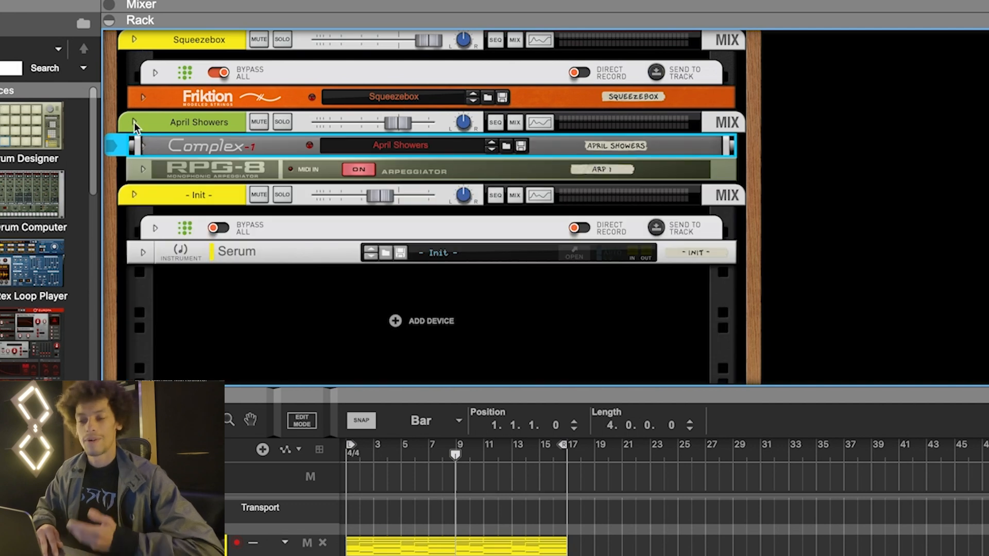
click(134, 122)
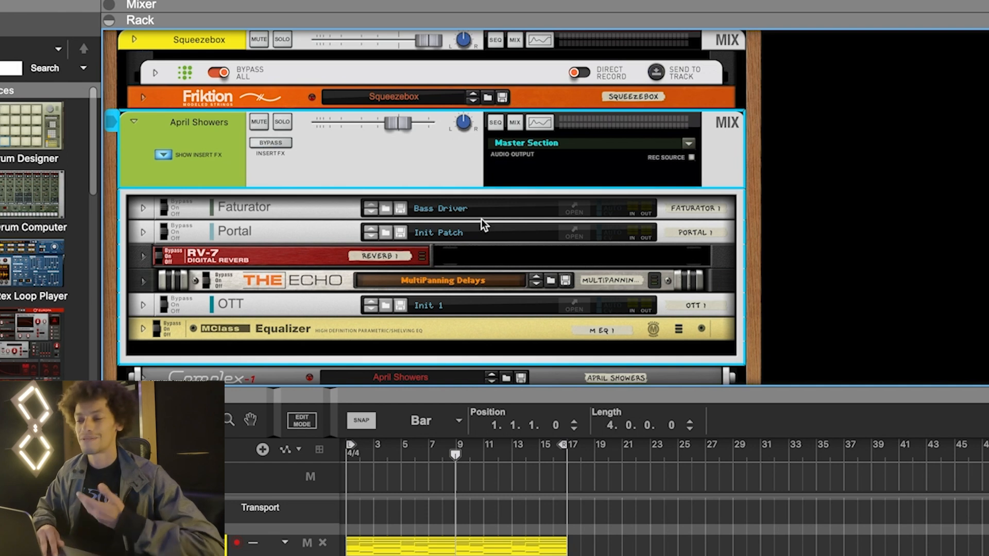
drag(401, 125, 416, 121)
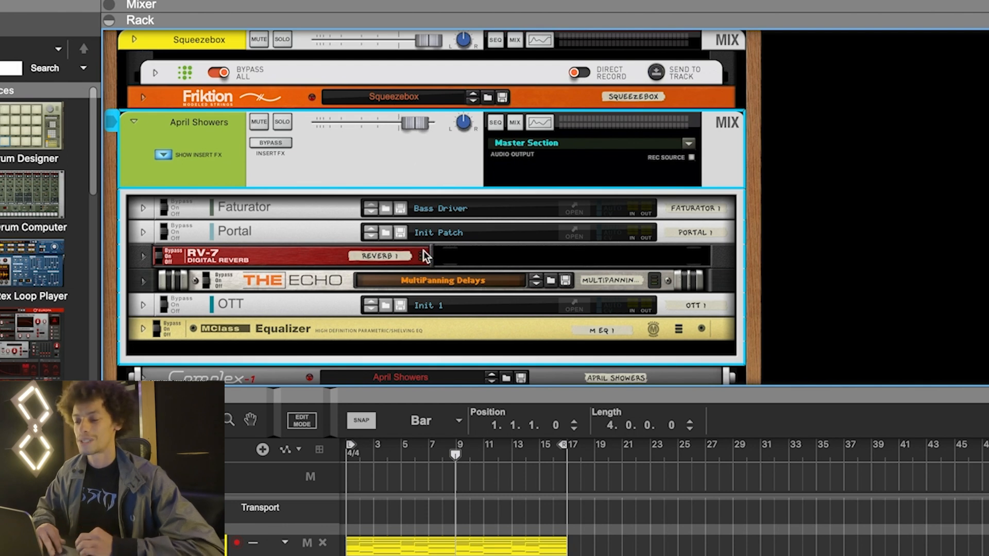
click(348, 449)
key(space)
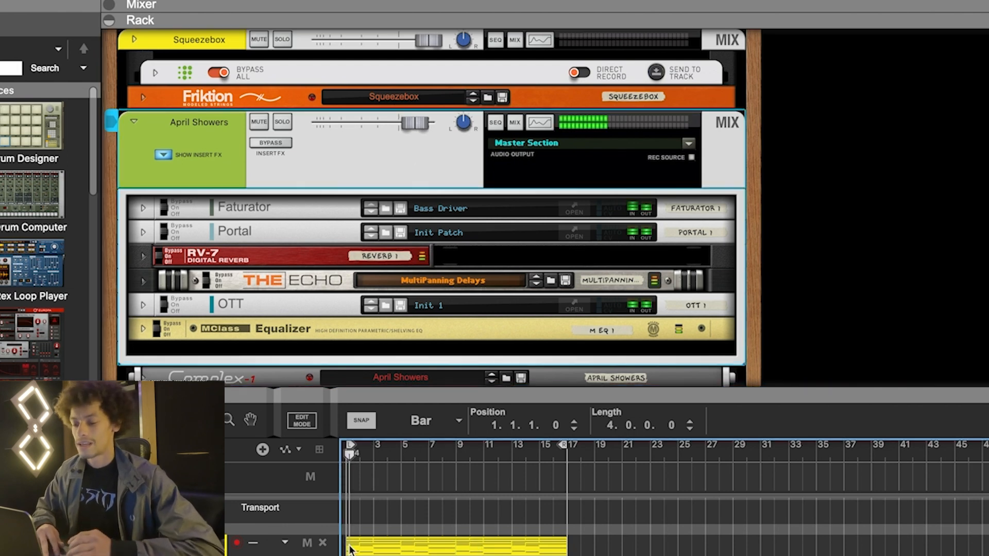
click(395, 154)
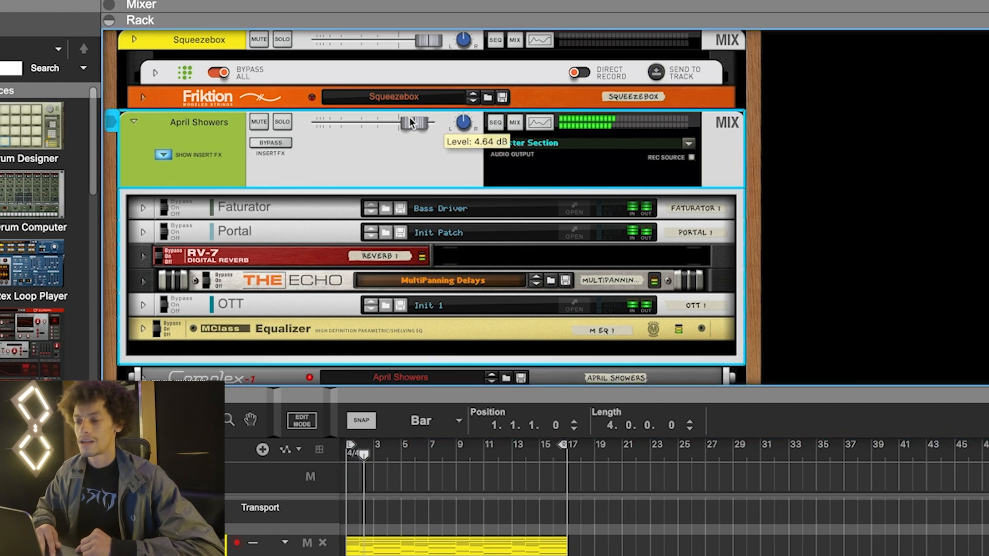
Unfold Complex-1 again during playback and change its filter frequency.
scroll(334, 245, down, 3)
click(143, 266)
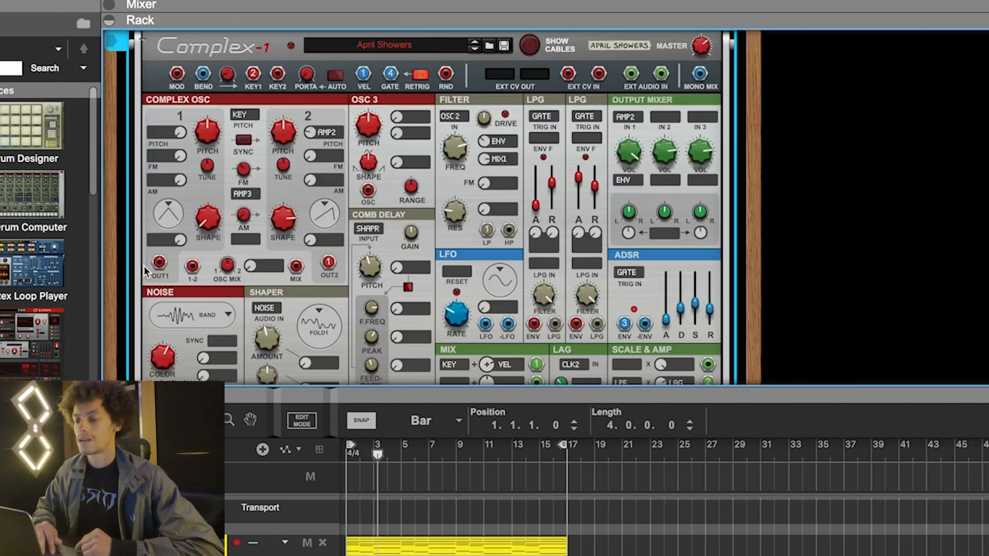
mouse_move(464, 162)
mouse_down()
mouse_move(463, 176)
mouse_move(461, 151)
mouse_up()
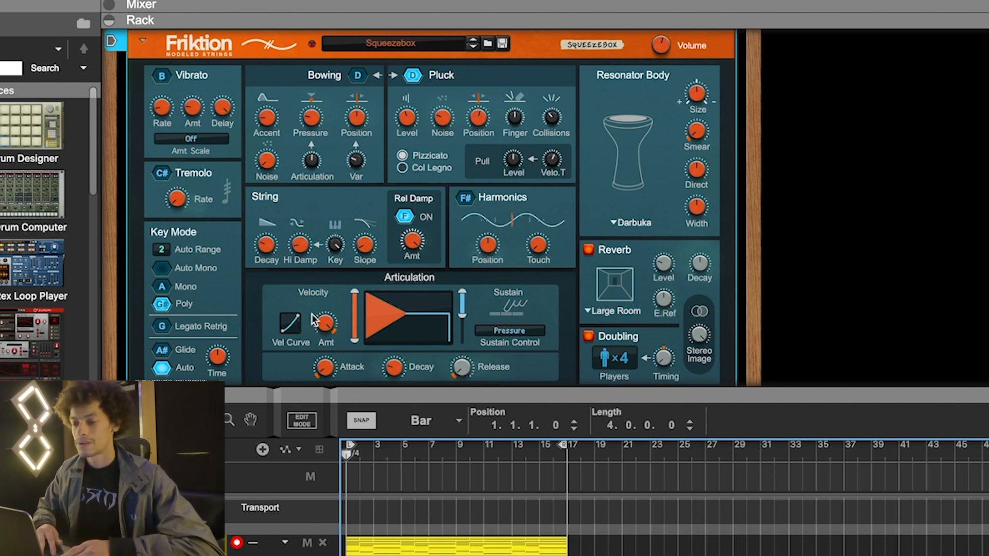
Play Friktion and Complex-1 together, adjusting Friktion's Hi Damp frequency and Complex-1's filter frequency.
mouse_move(305, 252)
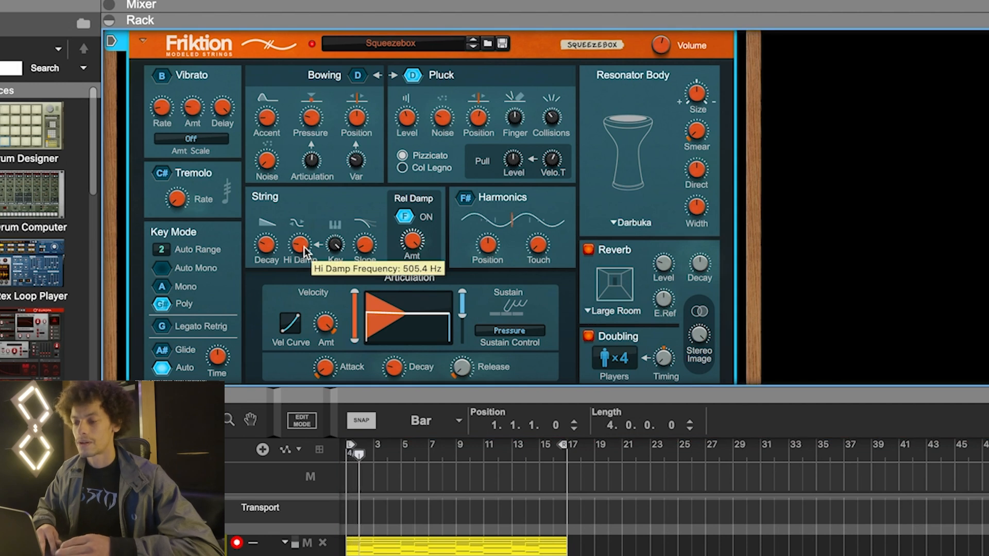
drag(305, 249, 304, 239)
scroll(304, 240, down, 10)
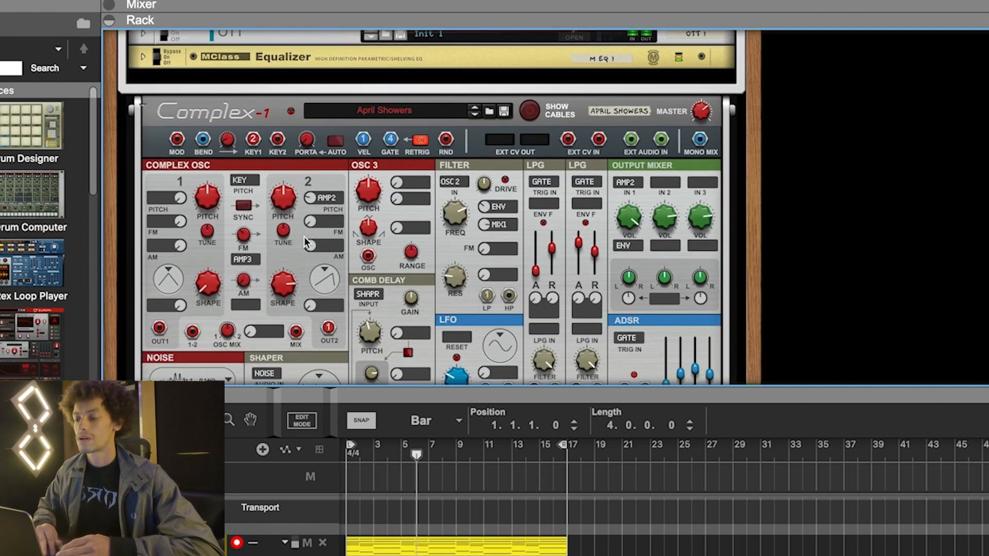
scroll(306, 242, down, 2)
drag(455, 176, 460, 209)
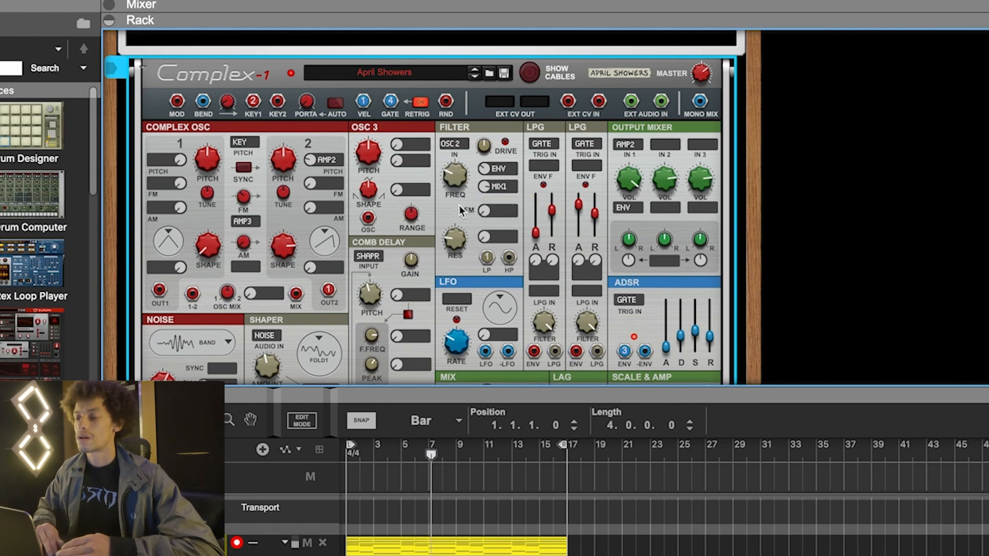
Switch Friktion from Pluck to Bowing, lower Hi Damp to 250.0 Hz and raise it to 1.41 kHz during playback.
scroll(459, 205, up, 10)
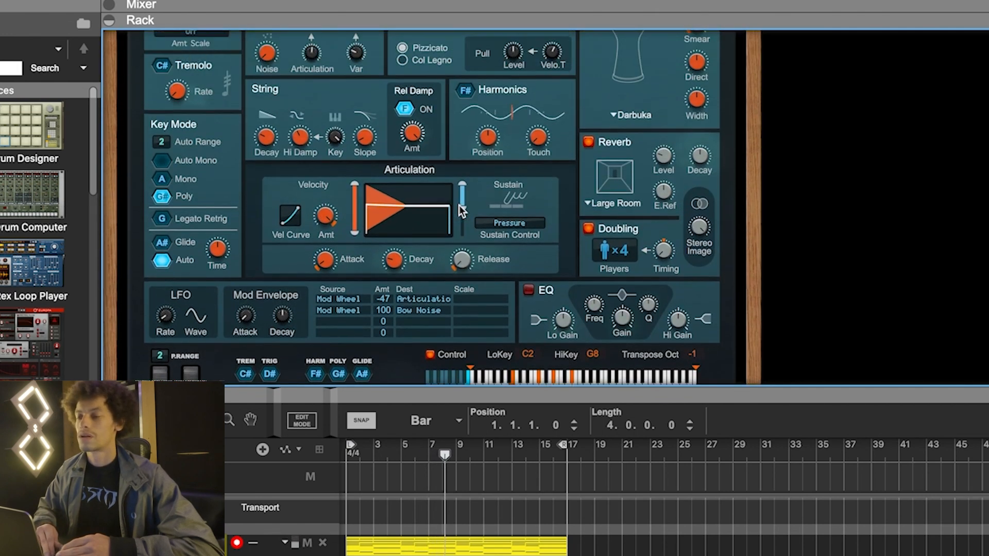
scroll(459, 206, up, 3)
click(367, 82)
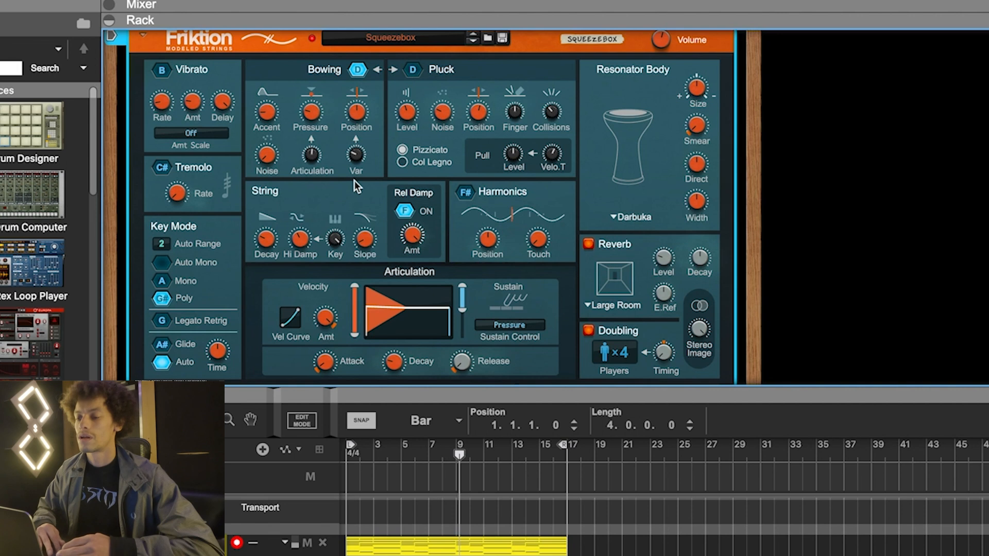
mouse_move(302, 255)
scroll(302, 252, down, 5)
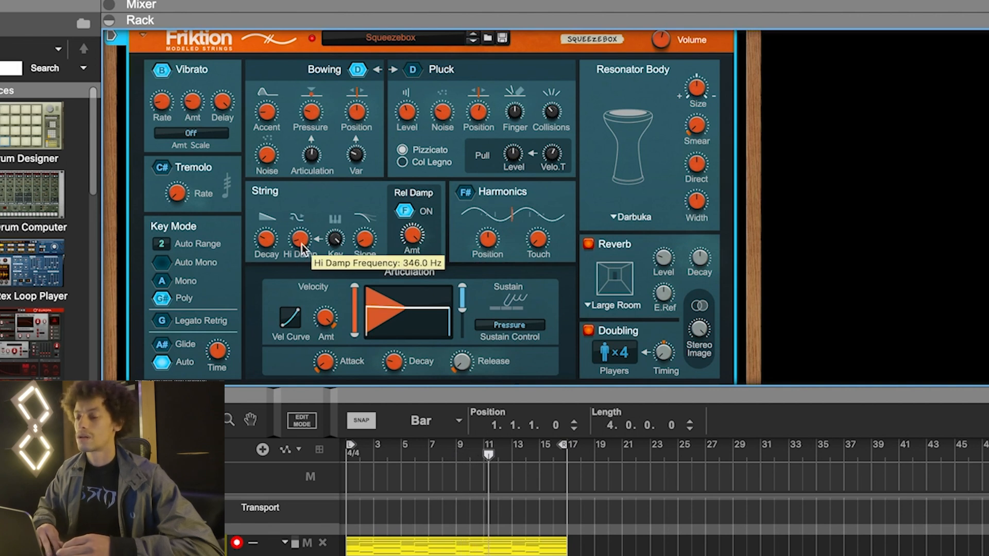
scroll(303, 252, down, 3)
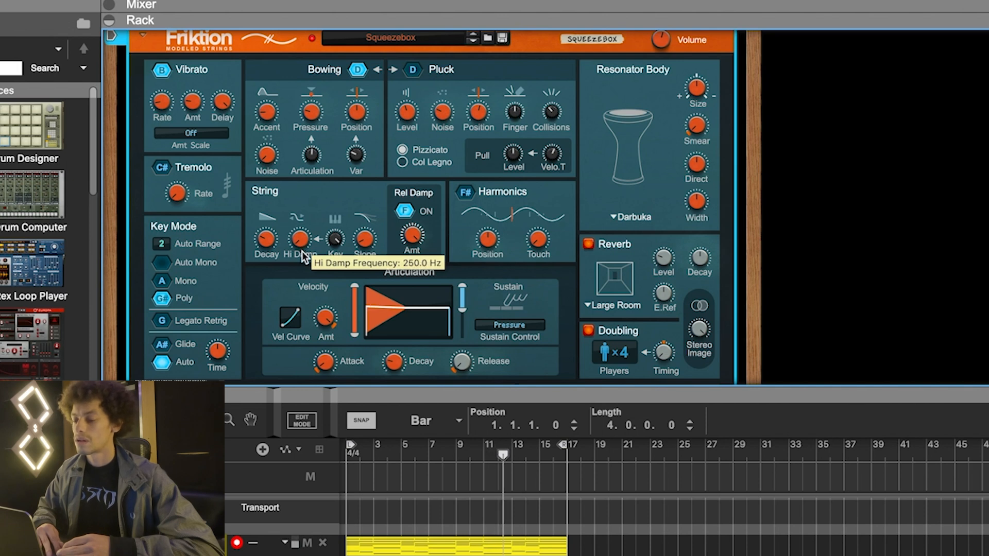
scroll(304, 252, up, 8)
scroll(304, 242, up, 12)
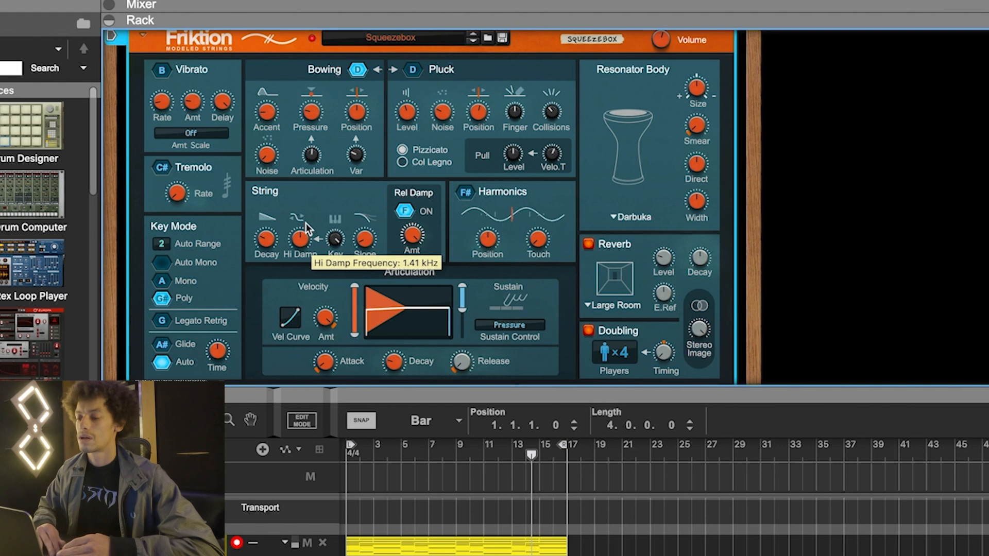
Raise Complex-1's filter frequency towards the end of the loop and fold the device.
scroll(477, 260, down, 15)
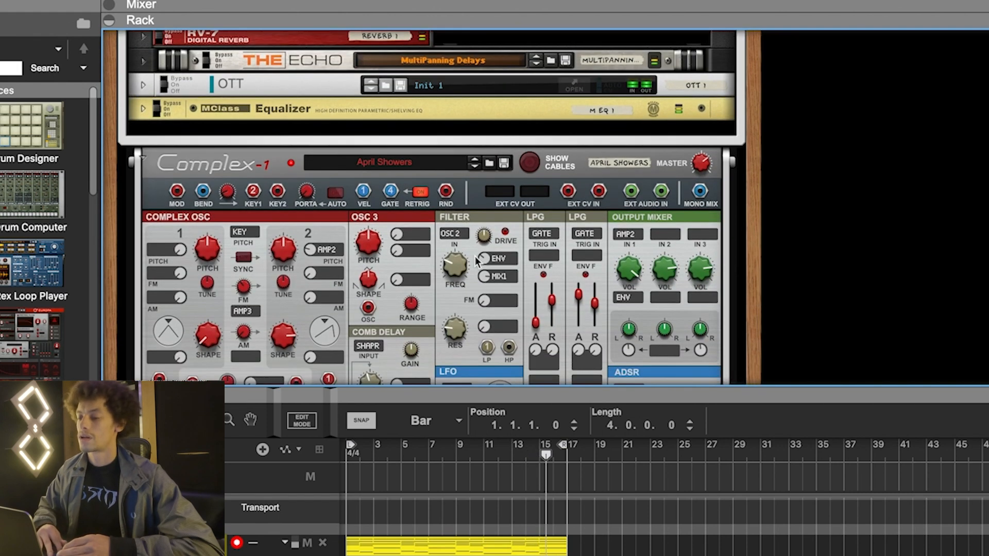
drag(477, 260, 465, 234)
scroll(407, 283, up, 3)
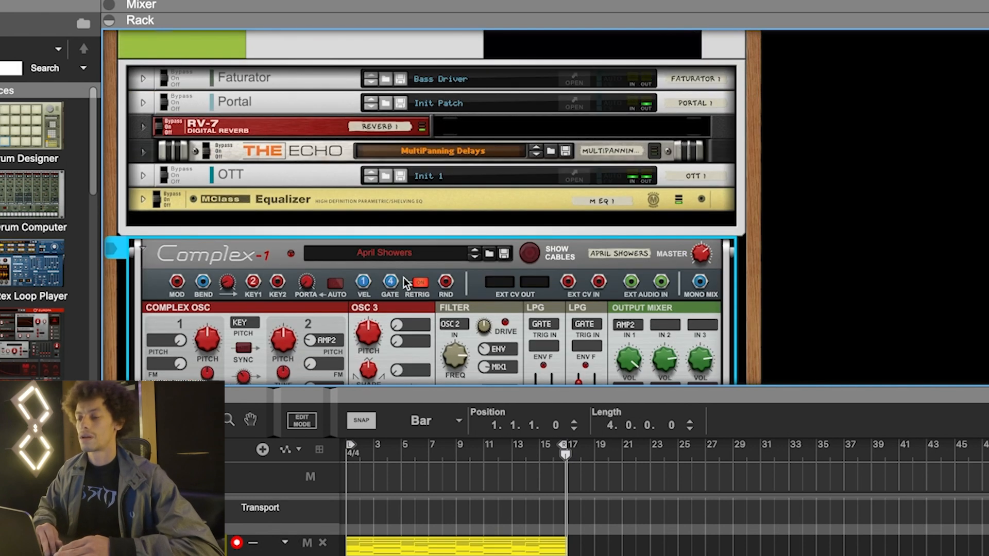
click(144, 252)
Play the Serum track soloed with its clip moved to bar 1 in an eight-bar loop, and clear the solo.
click(406, 456)
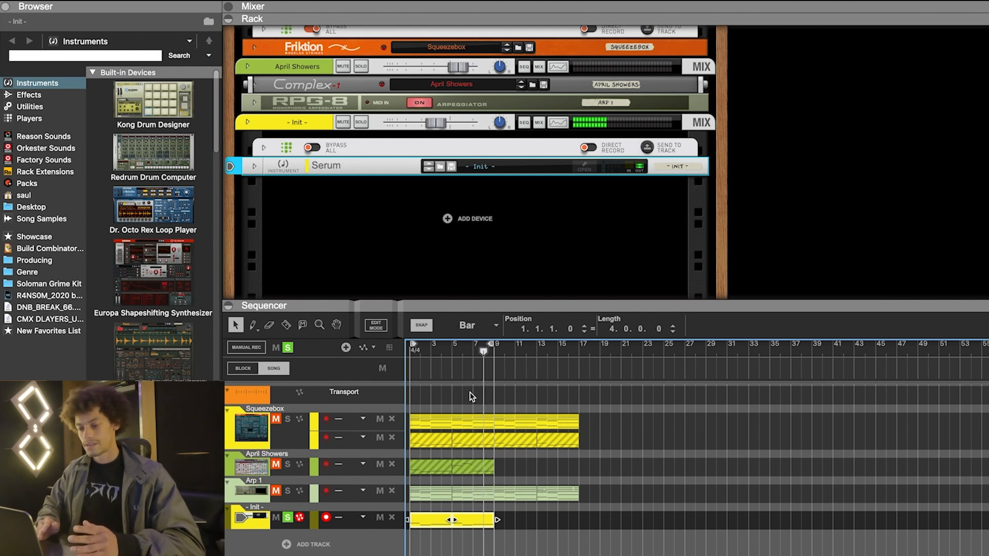
key(space)
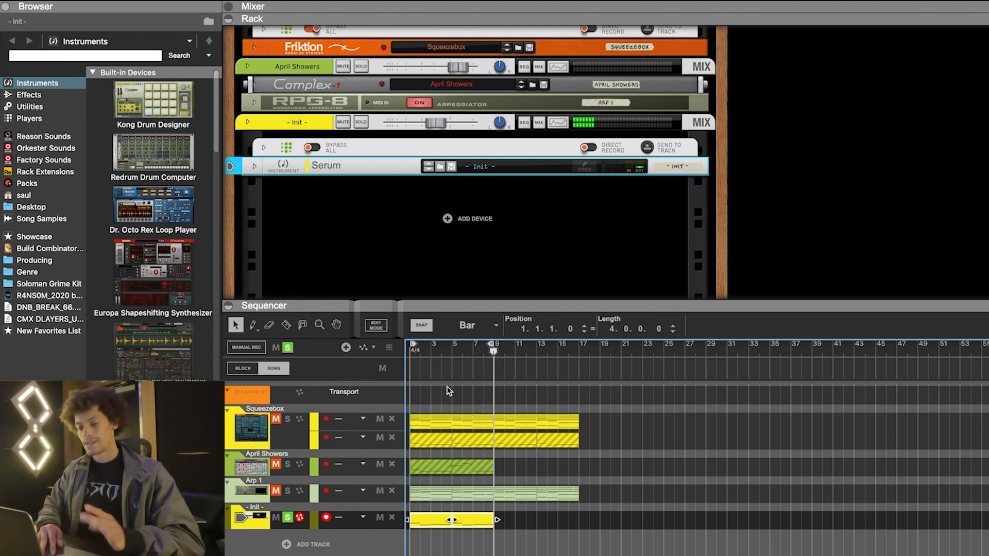
click(287, 347)
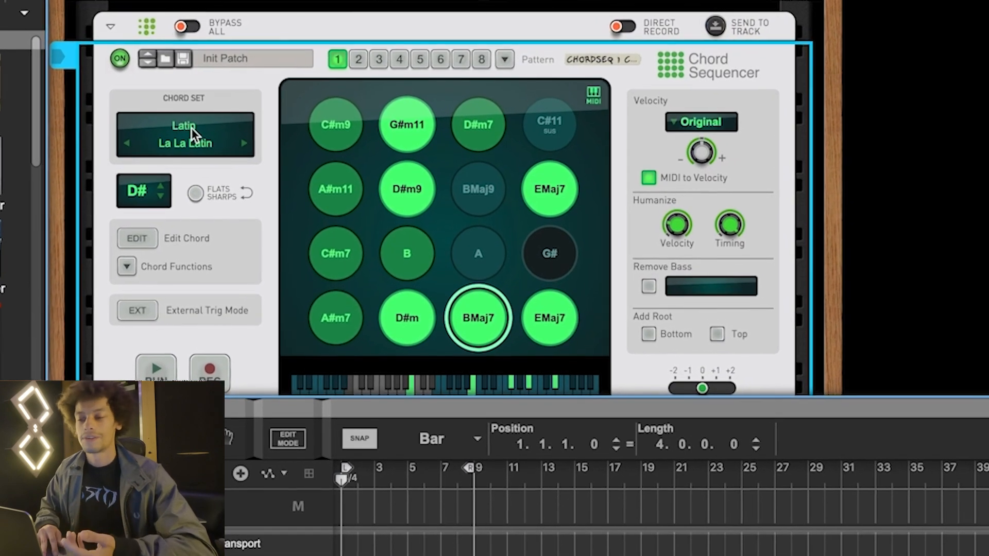
Browse the Chord Sequencer's chord set categories, including Classic Pop & Rock, Folk & Acoustic and Dance & Modern Pop.
click(201, 119)
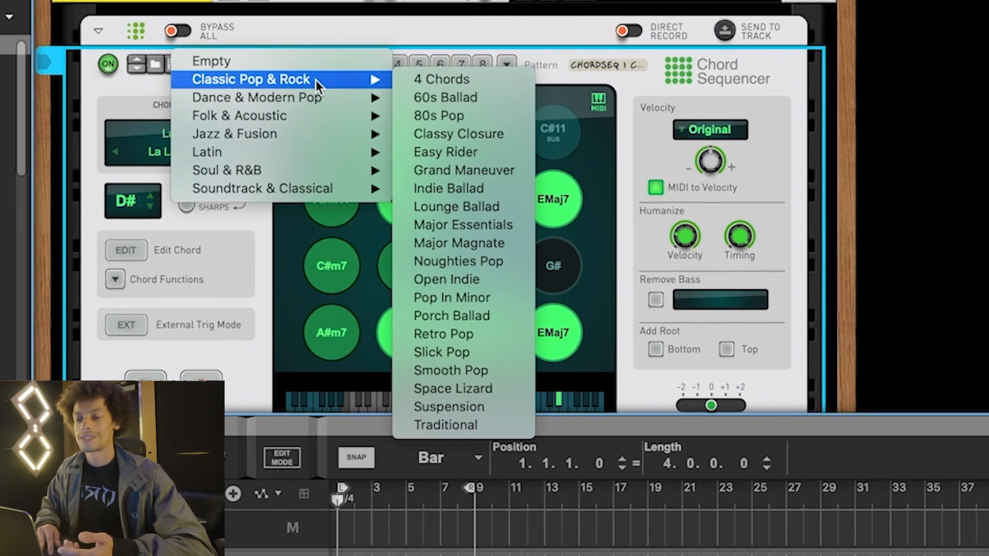
mouse_move(293, 109)
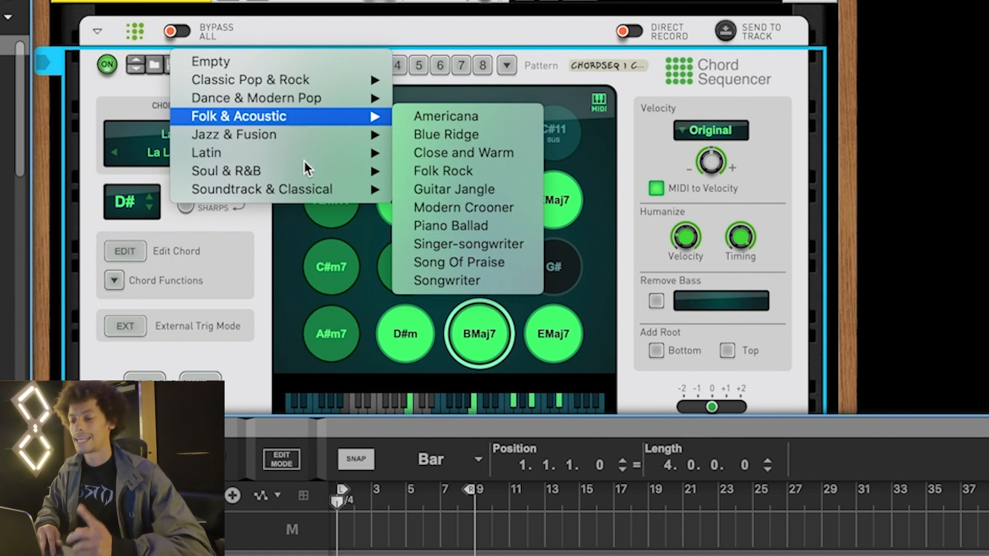
mouse_move(307, 177)
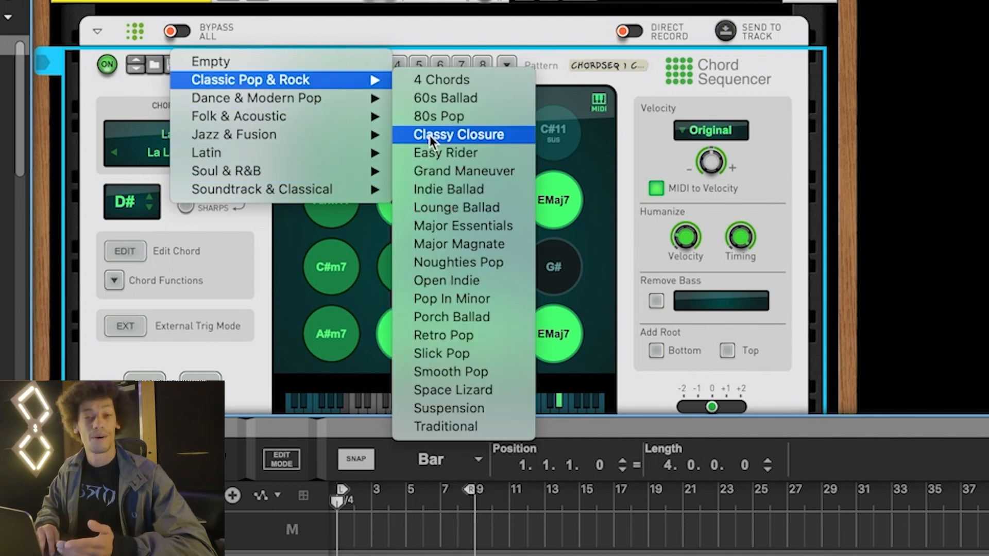
mouse_move(323, 113)
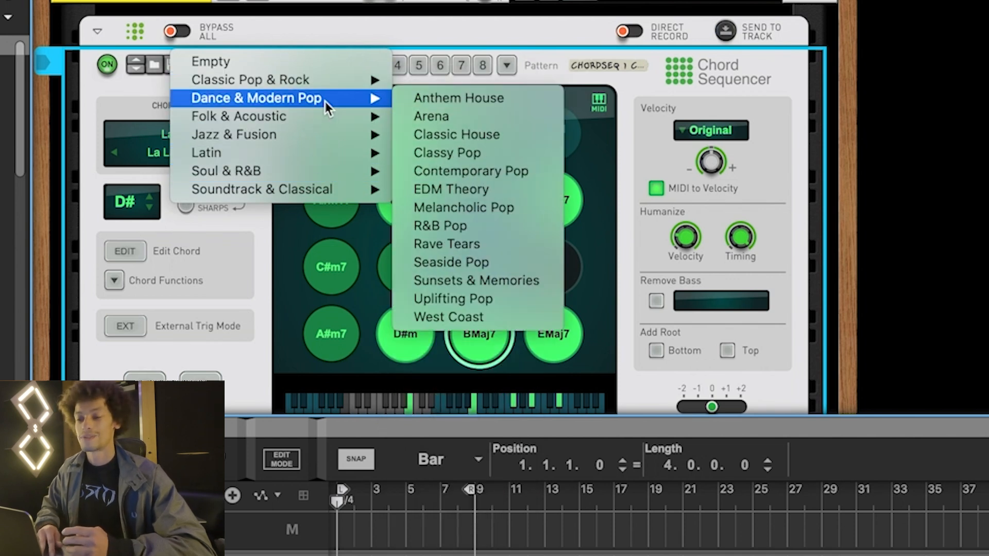